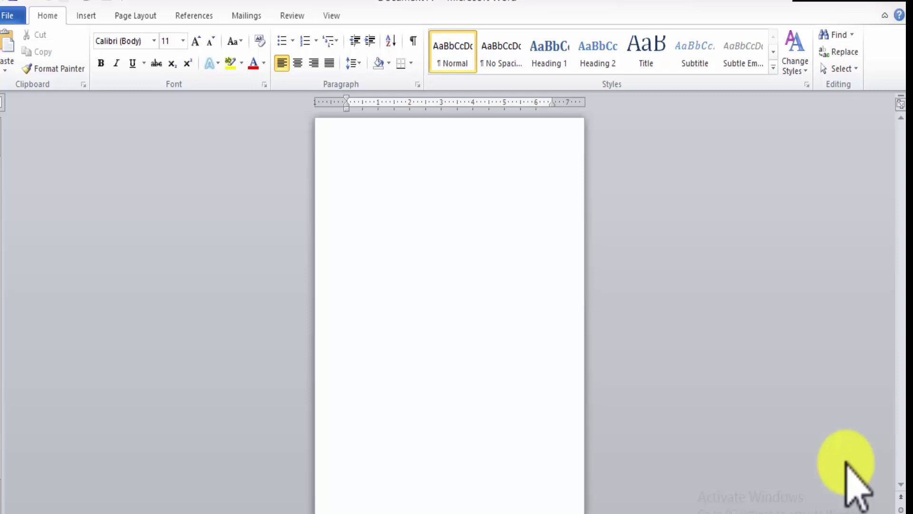
Step: Draw a large isosceles triangle on the page
click(90, 15)
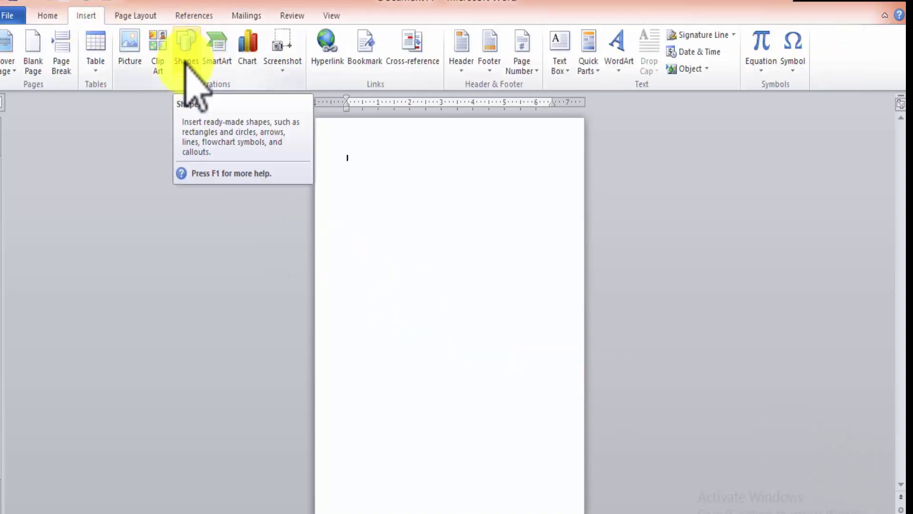
click(185, 60)
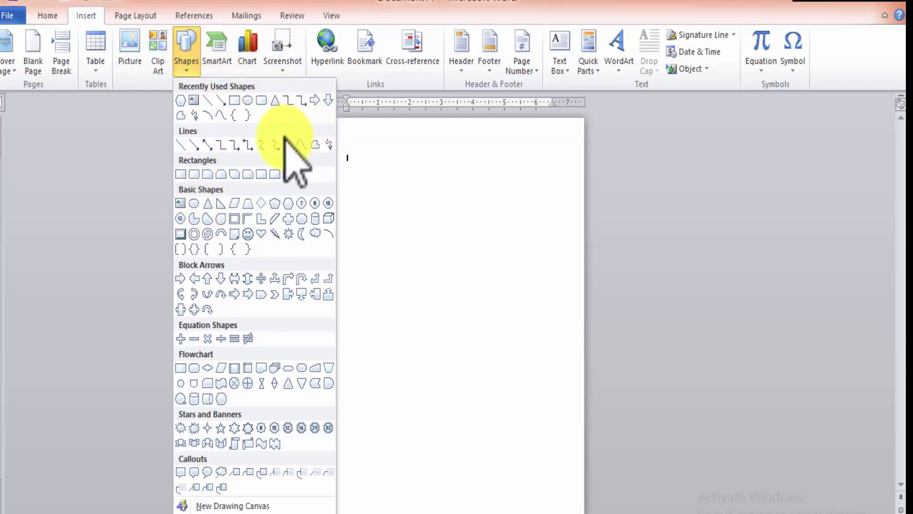
click(208, 204)
drag(367, 230, 621, 404)
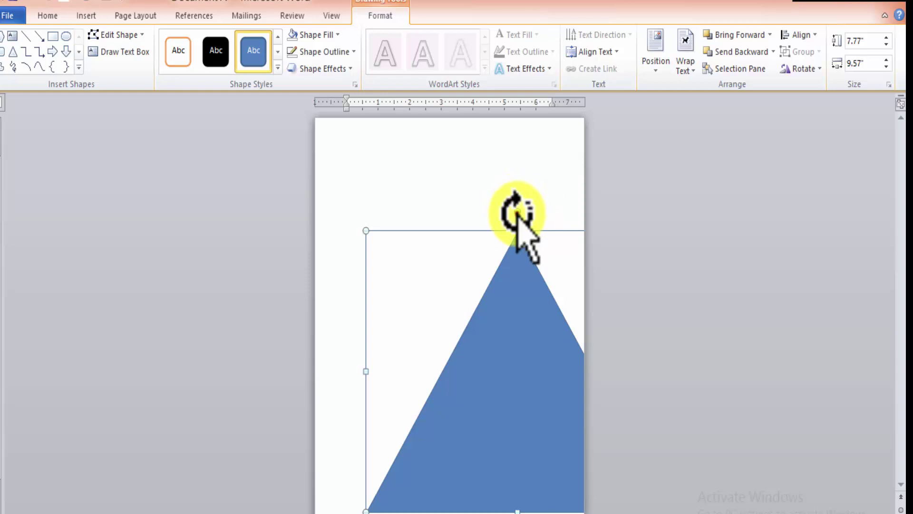
Step: Rotate the triangle to point left, set it against the right edge's upper half, and begin editing its points
drag(518, 216, 377, 371)
drag(520, 400, 515, 286)
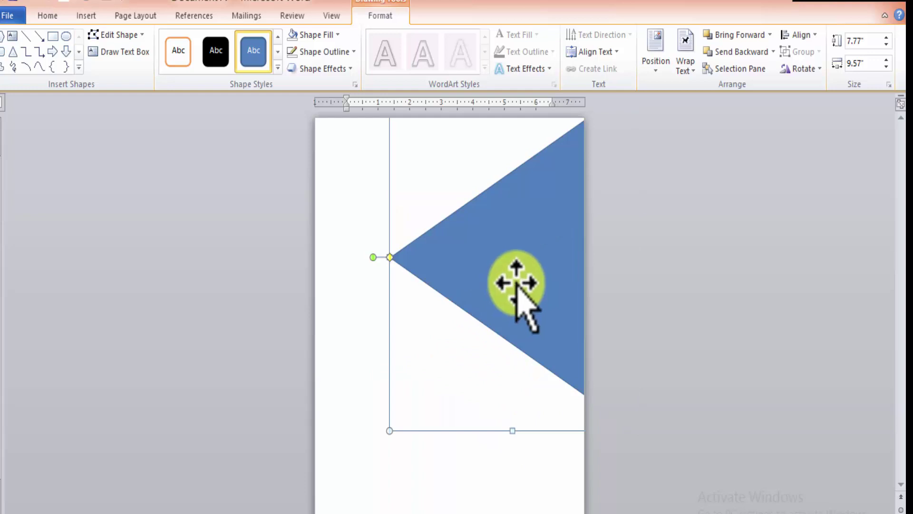
drag(517, 281, 518, 259)
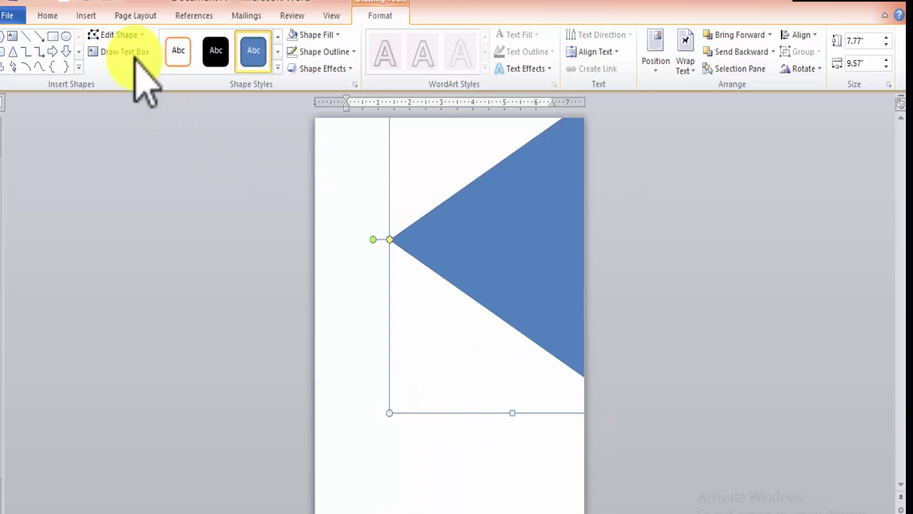
click(133, 36)
click(131, 72)
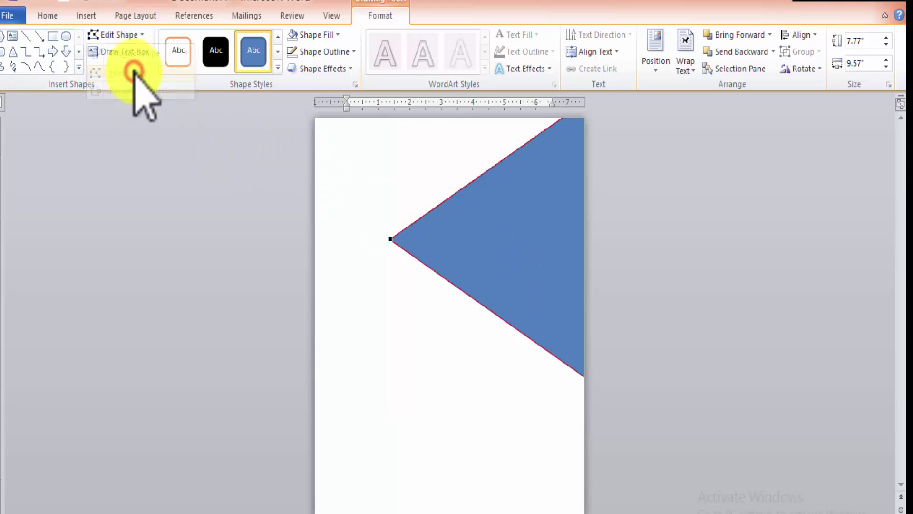
click(352, 164)
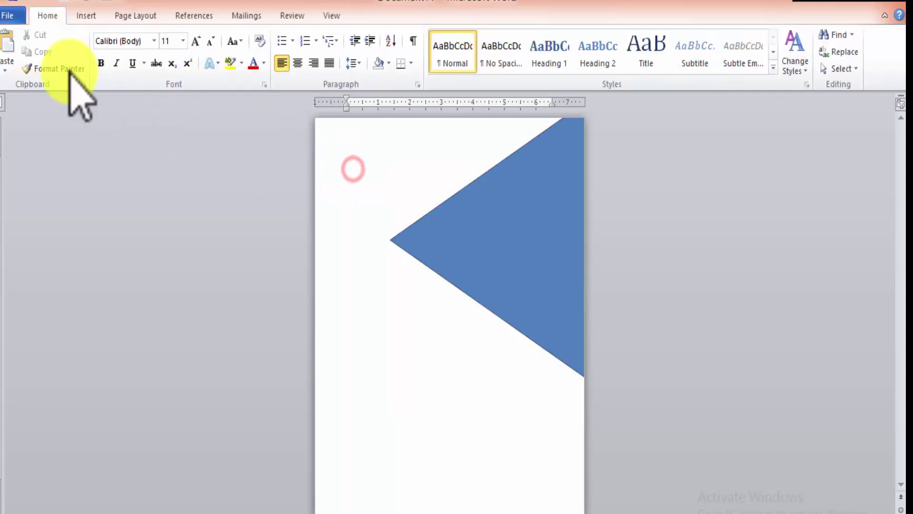
click(136, 16)
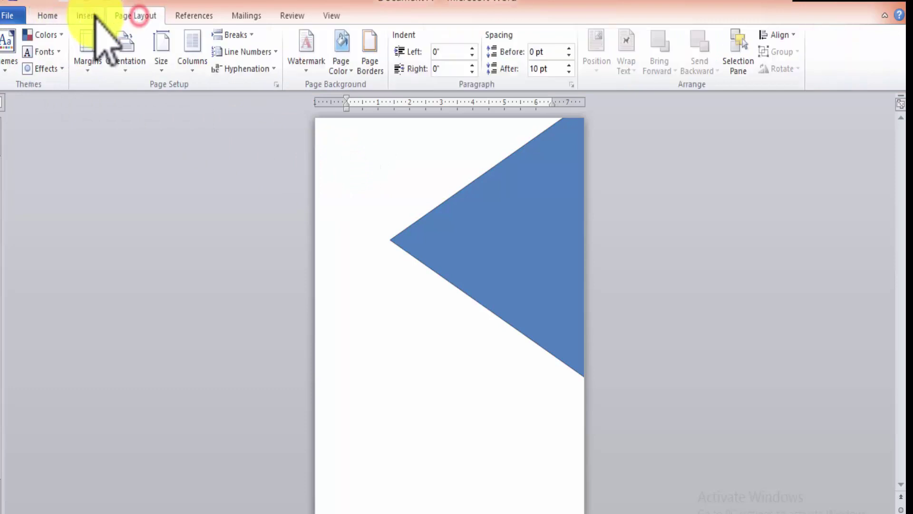
click(92, 16)
click(186, 55)
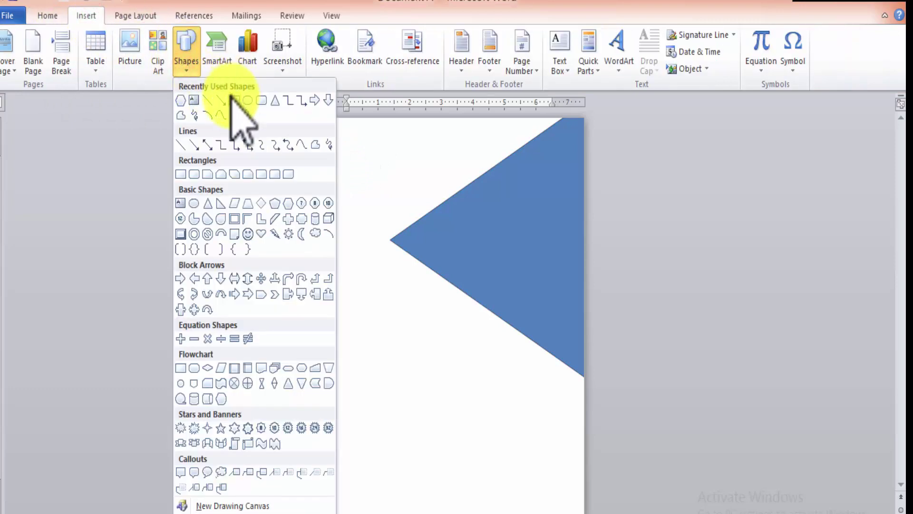
click(232, 99)
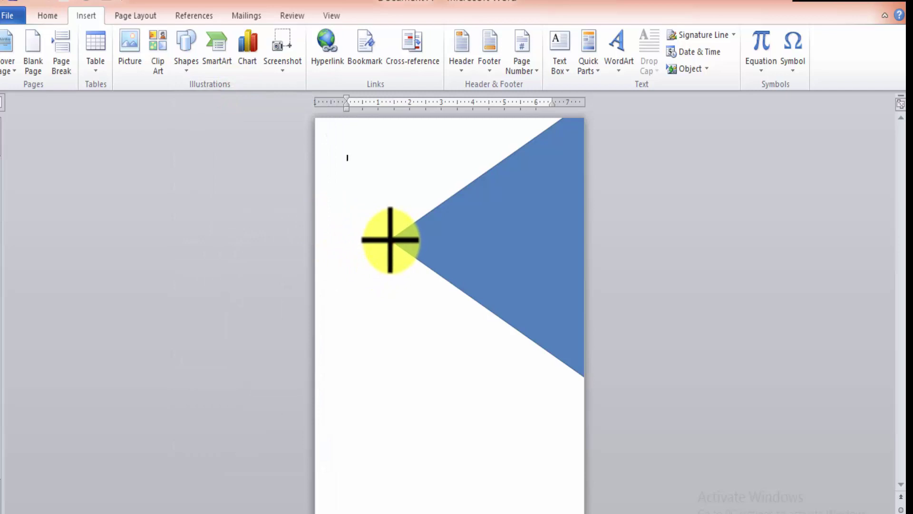
drag(389, 240, 633, 432)
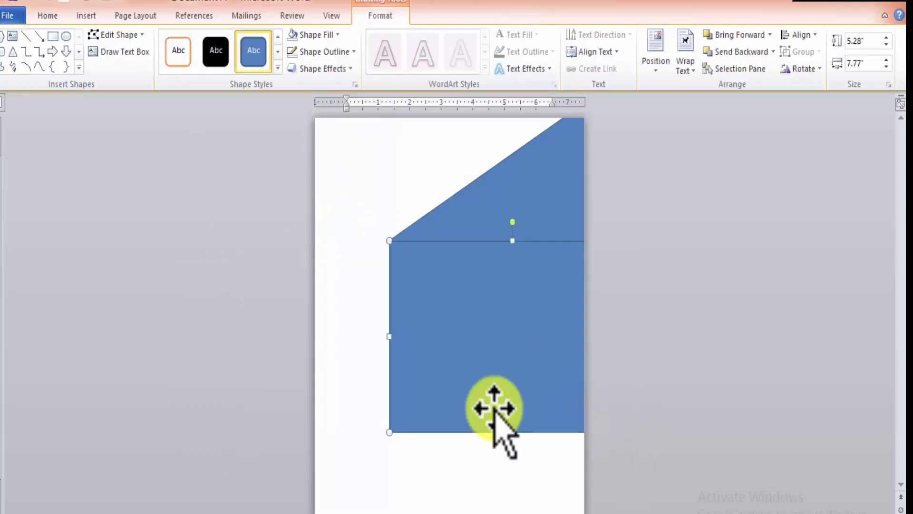
click(114, 34)
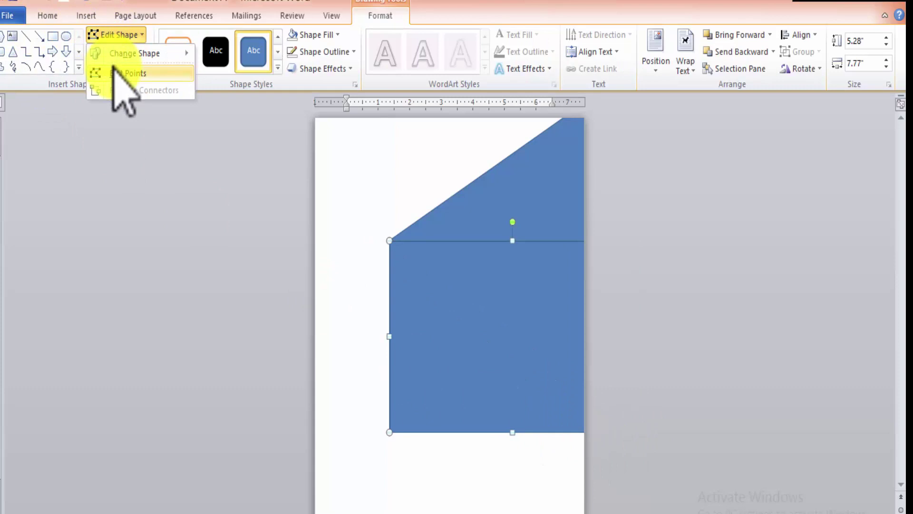
click(113, 67)
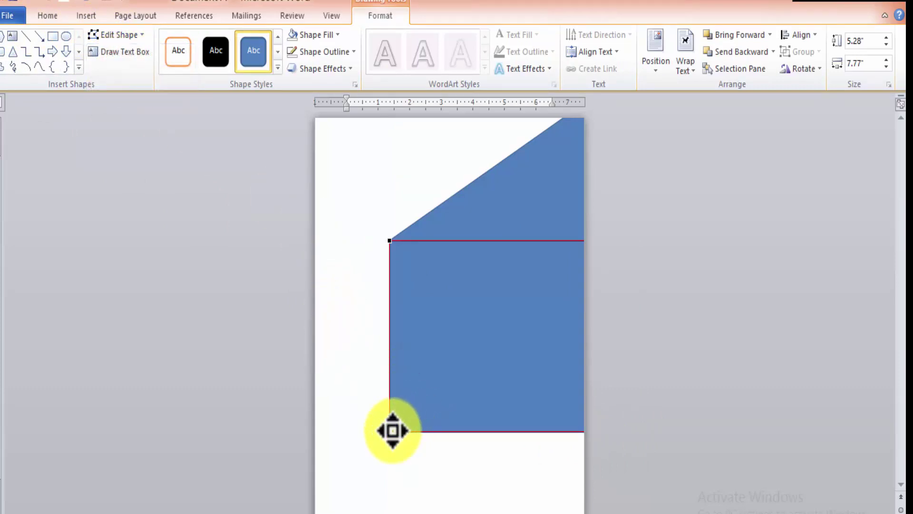
click(390, 431)
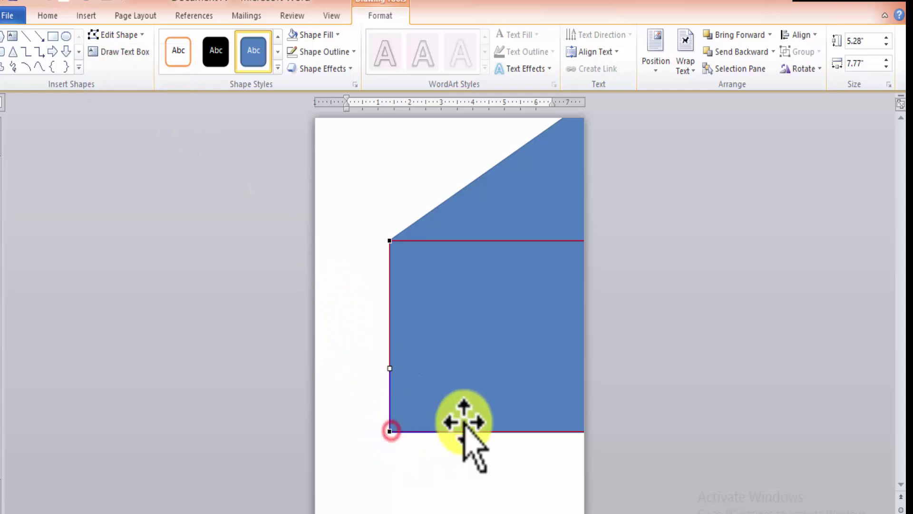
drag(474, 433, 475, 481)
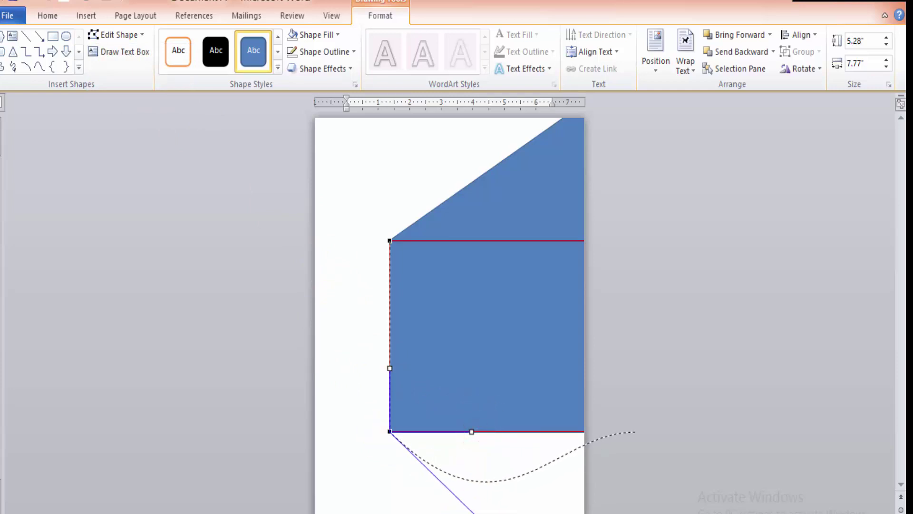
drag(481, 316, 539, 303)
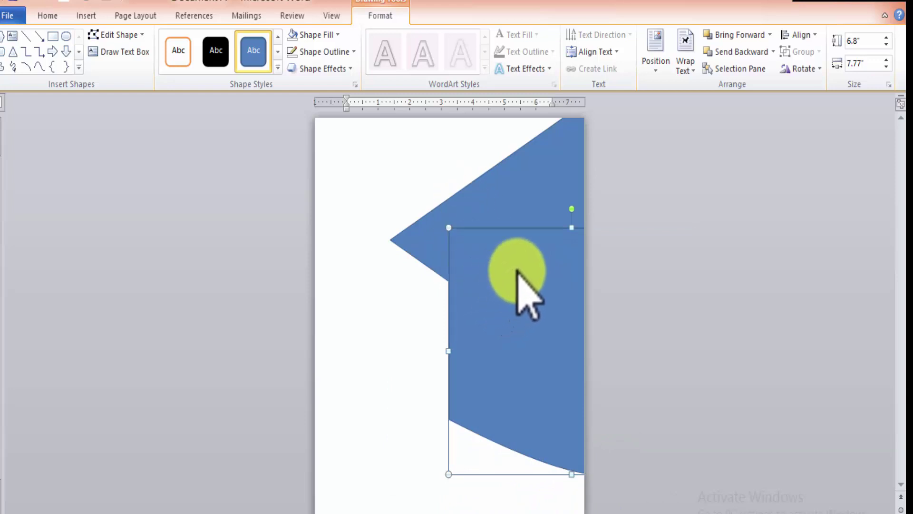
key(Delete)
Step: Draw a hexagon from the triangle's tip downward and shift it slightly left
click(89, 17)
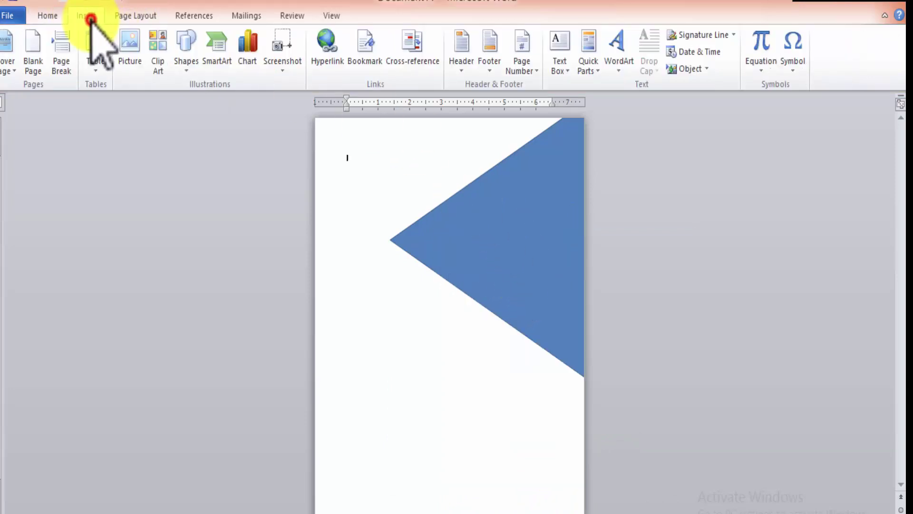
click(187, 48)
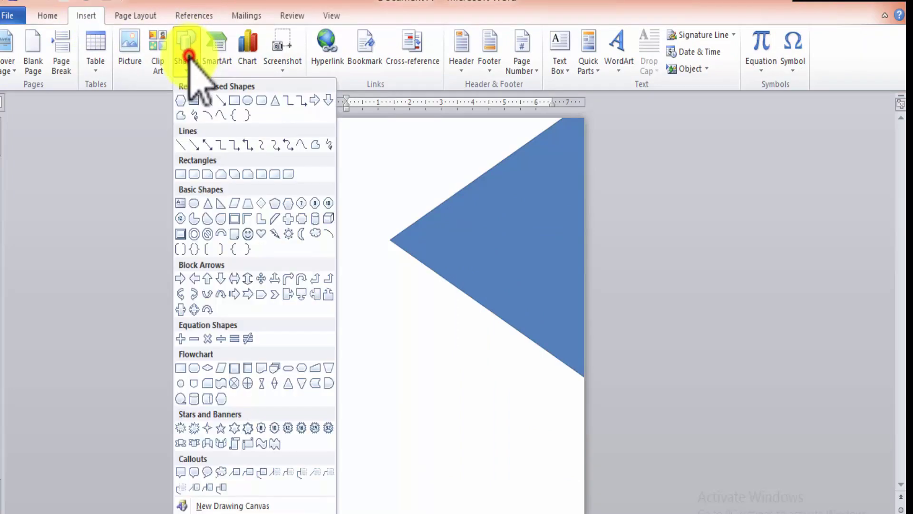
click(180, 100)
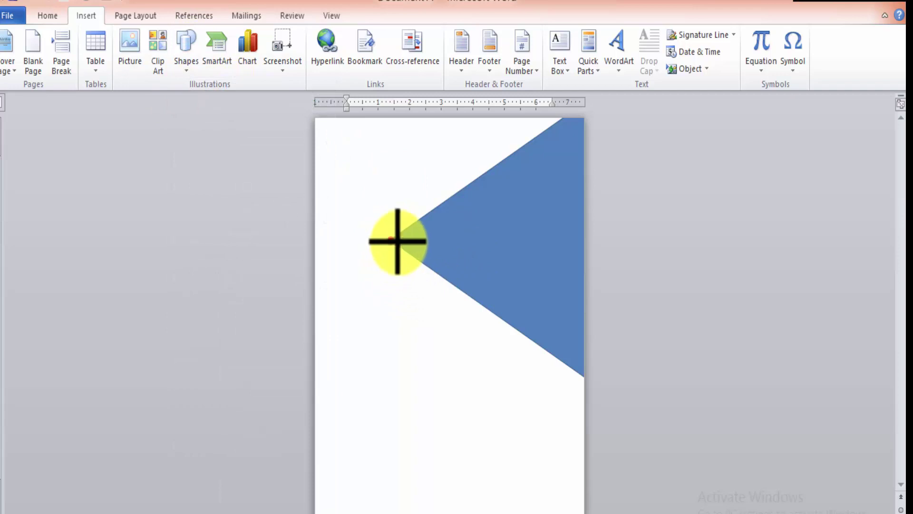
drag(397, 241, 752, 503)
drag(526, 377, 471, 379)
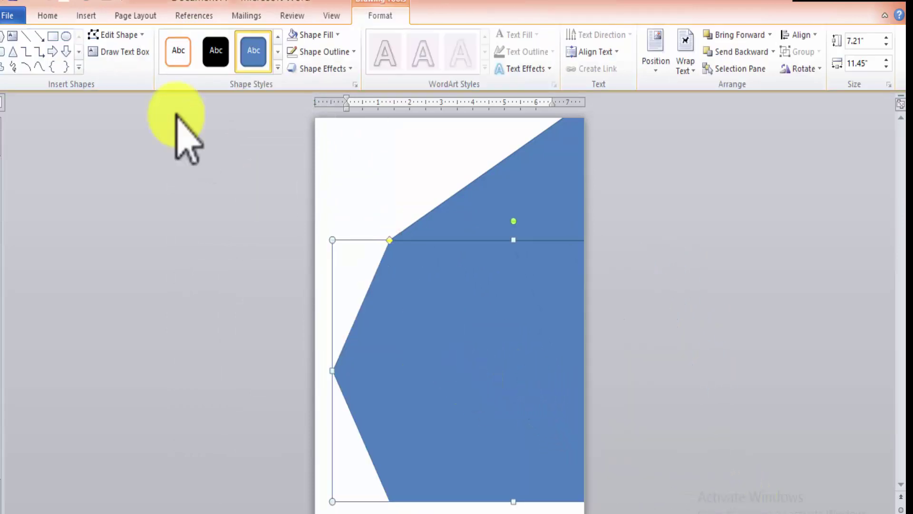
Step: Reshape the hexagon's left corners into a slanted band and send it behind the triangle
click(126, 35)
click(125, 69)
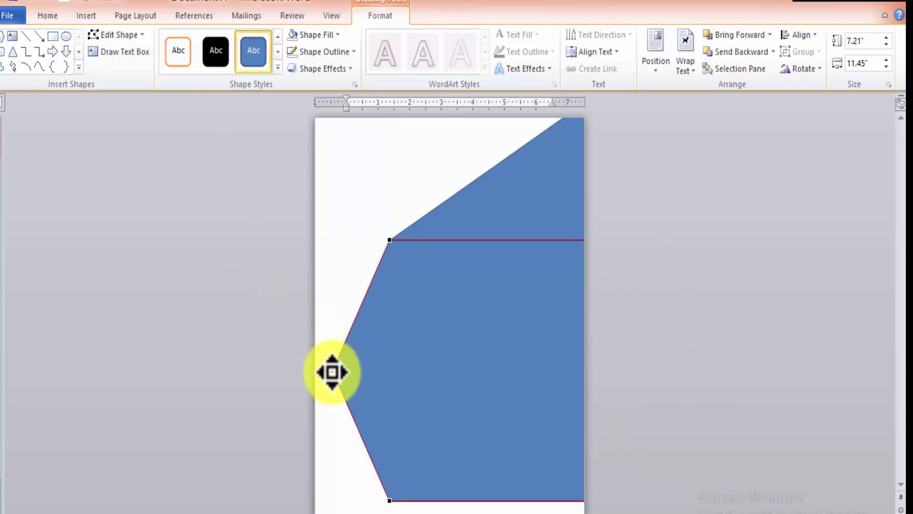
drag(335, 373, 380, 354)
drag(390, 498, 612, 503)
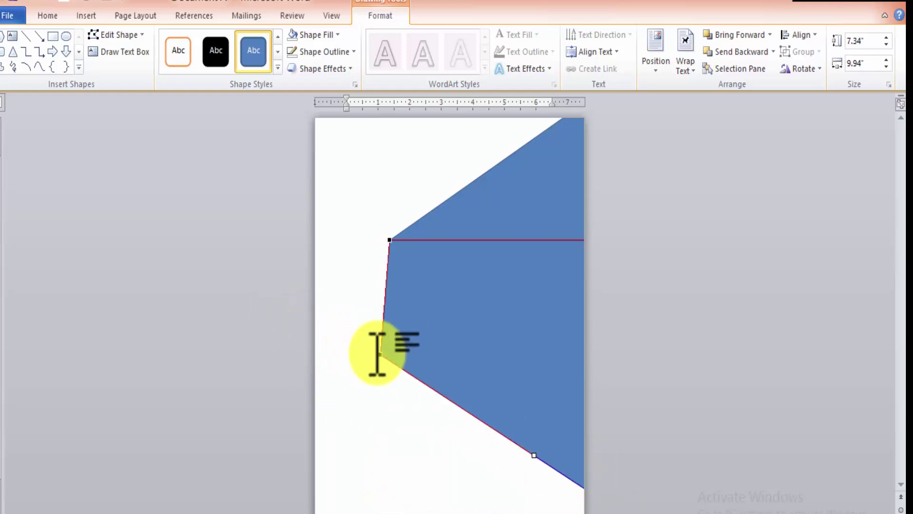
drag(381, 355, 385, 314)
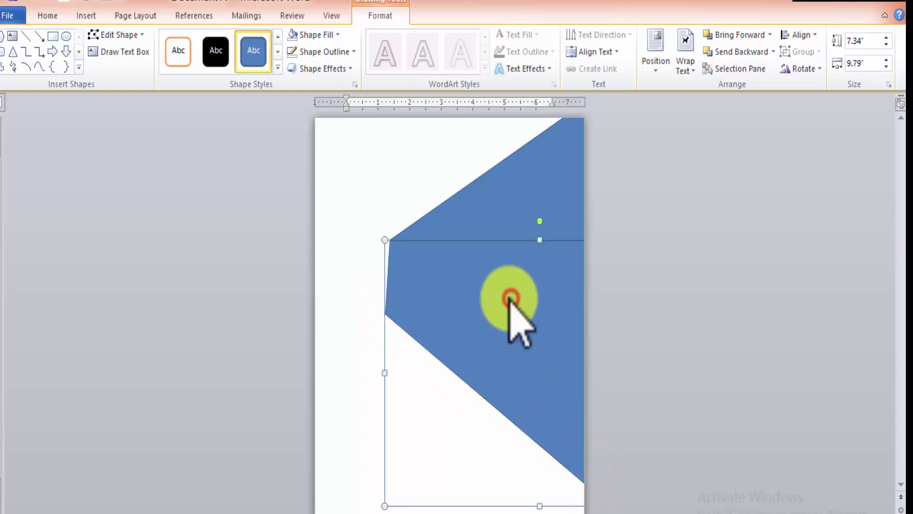
click(730, 54)
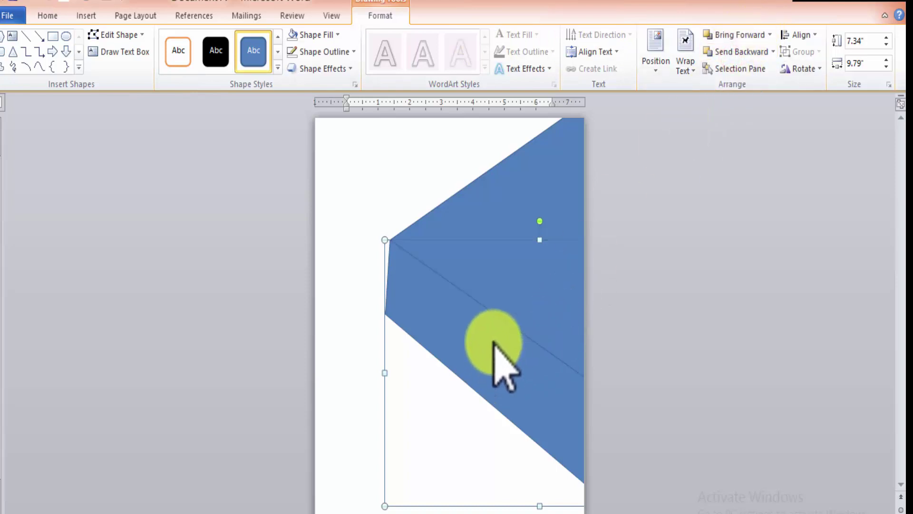
click(518, 217)
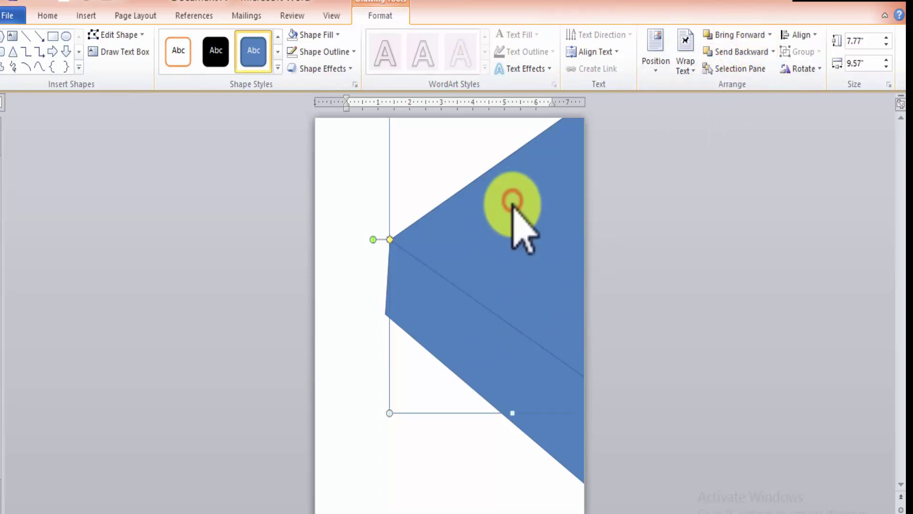
click(362, 495)
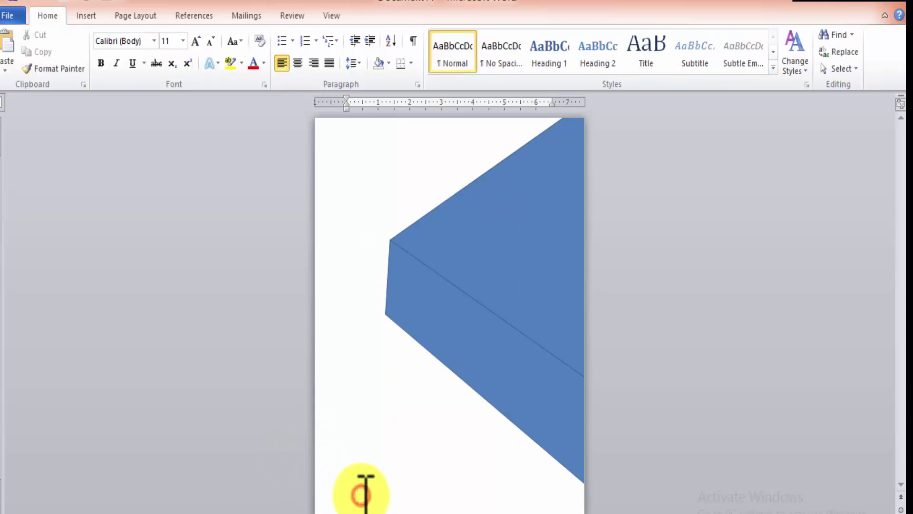
Step: Draw a large rectangle across the lower page and position it
click(81, 10)
click(84, 16)
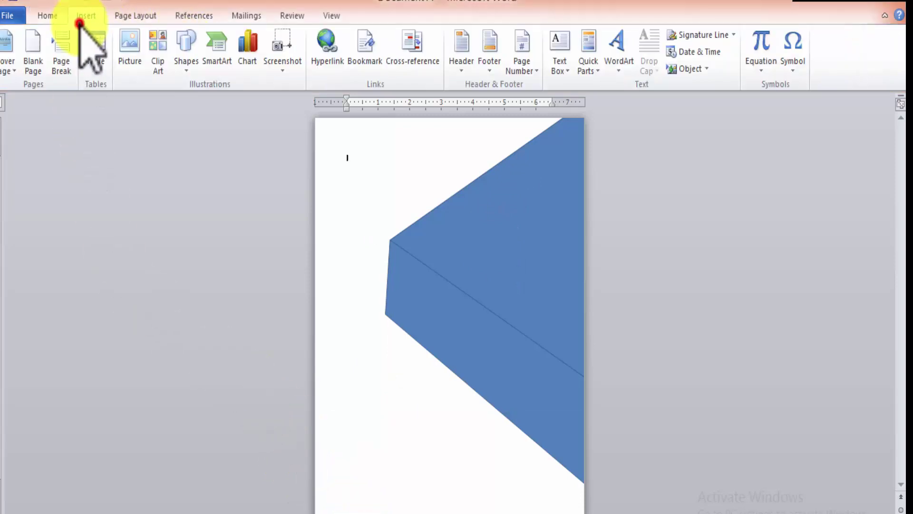
click(192, 72)
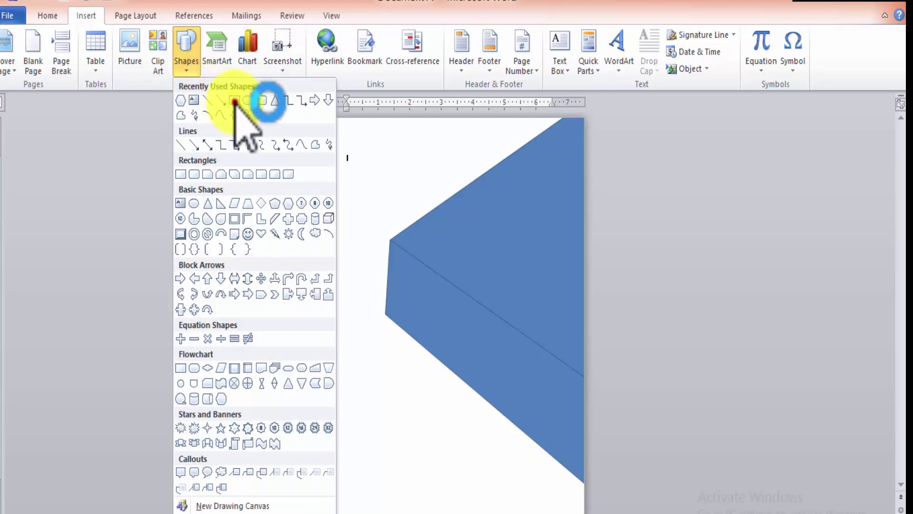
click(233, 101)
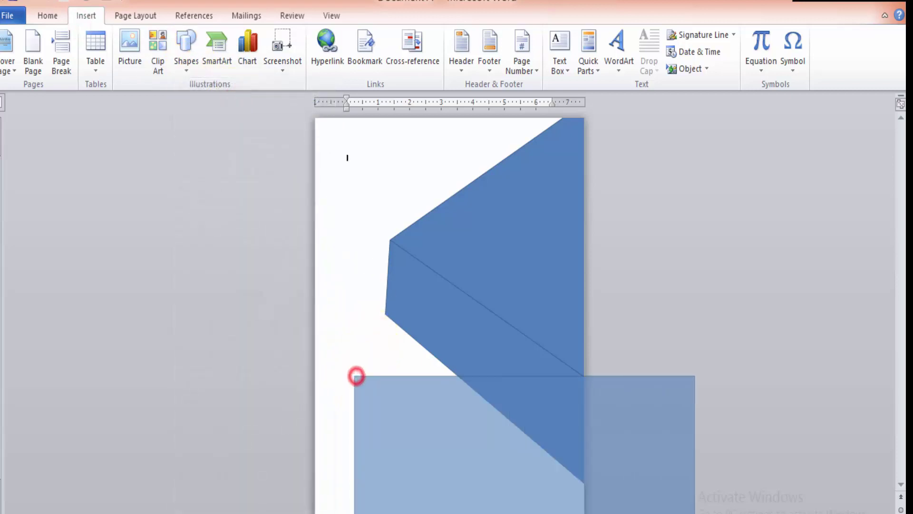
drag(353, 374, 755, 513)
mouse_move(542, 458)
mouse_down()
mouse_move(413, 421)
mouse_move(410, 396)
mouse_up()
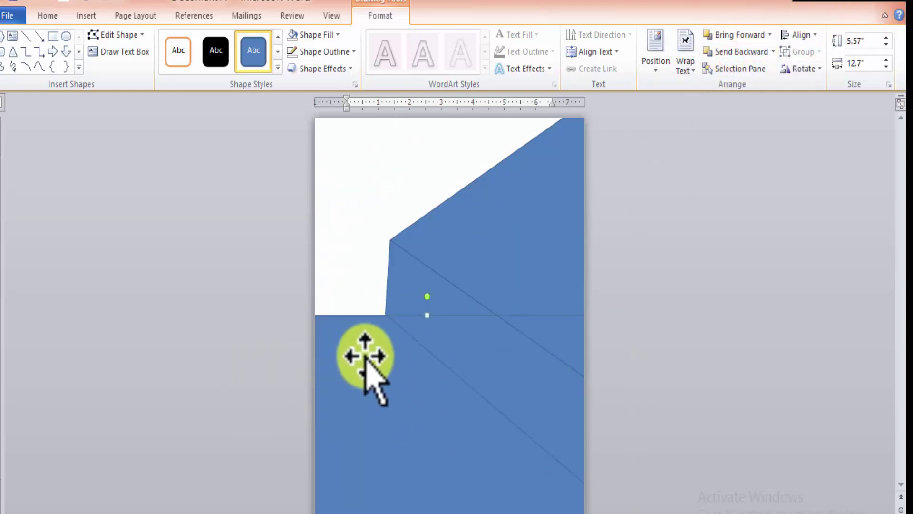
drag(366, 354, 508, 356)
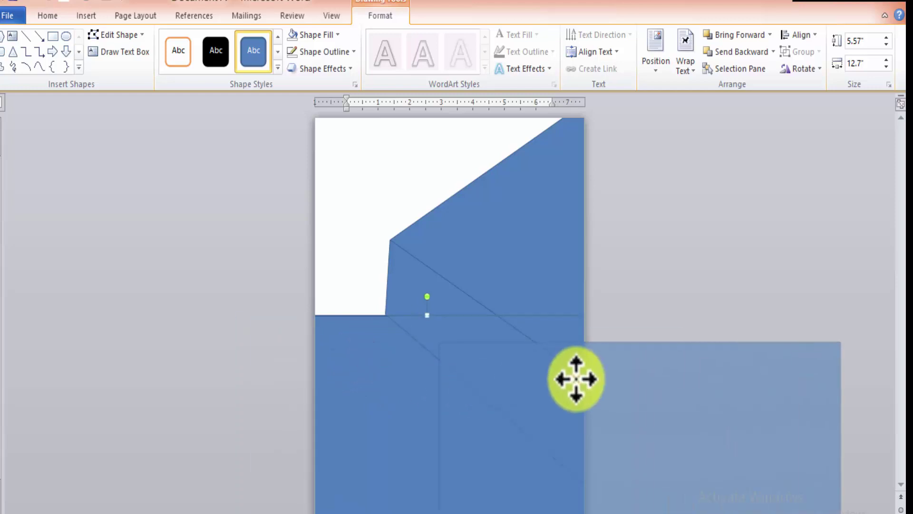
Step: Edit the lower shape's points, pulling its top-left corner down to the page's left edge
click(135, 32)
click(133, 67)
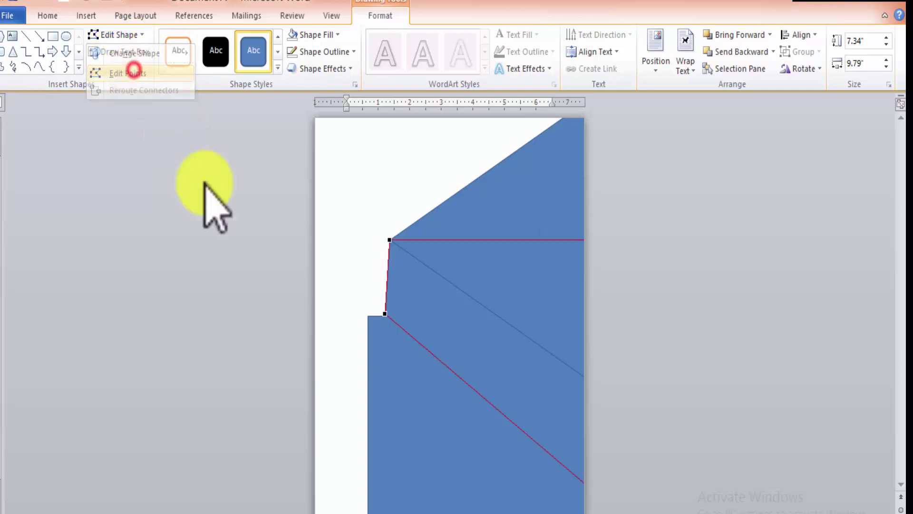
click(377, 342)
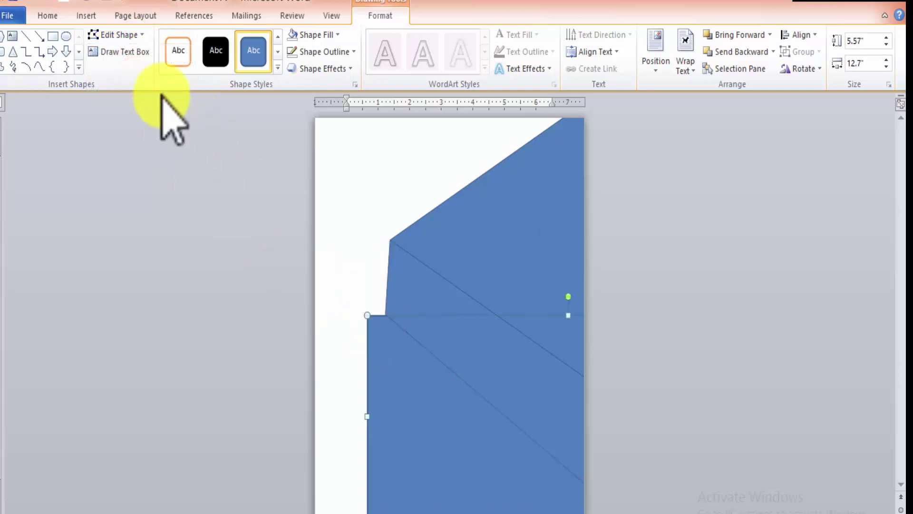
click(109, 36)
click(117, 73)
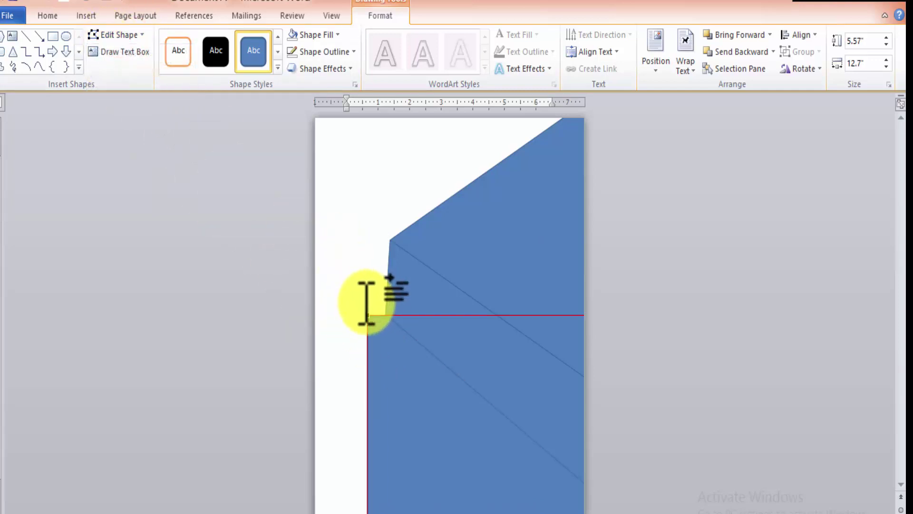
drag(361, 319, 368, 326)
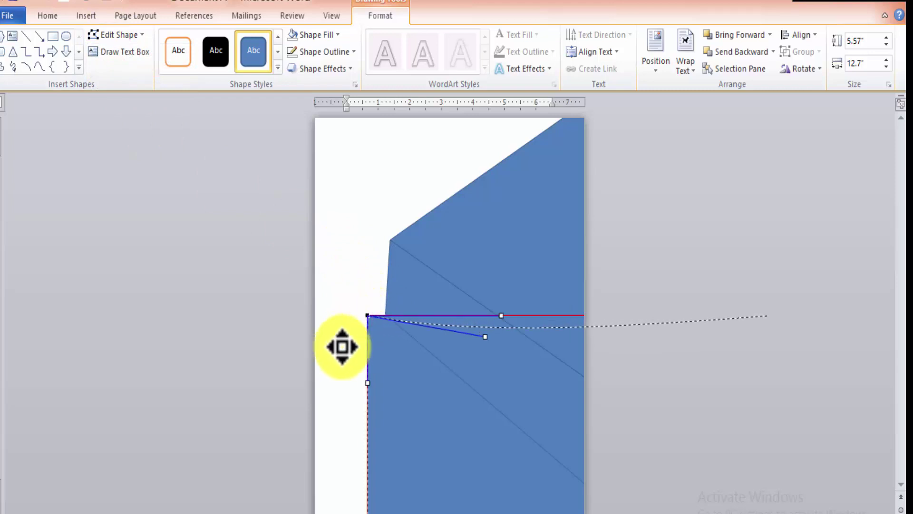
click(369, 315)
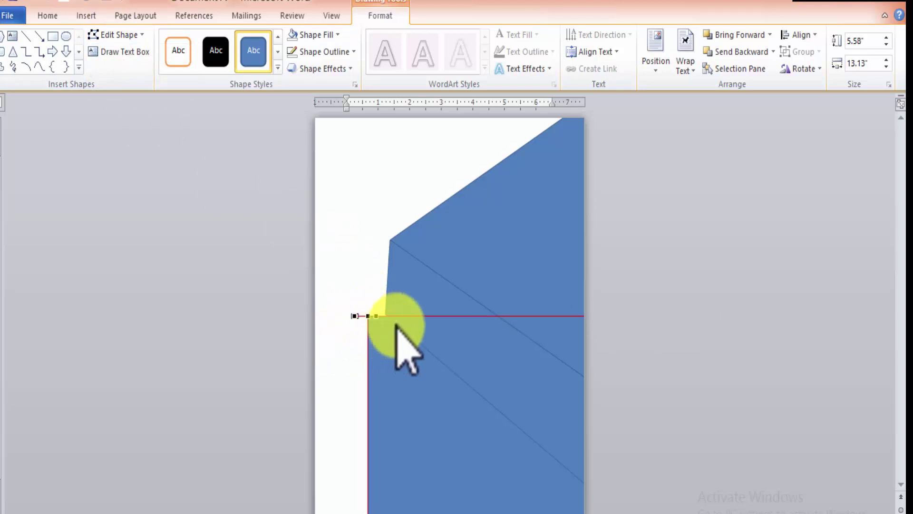
drag(396, 326, 356, 323)
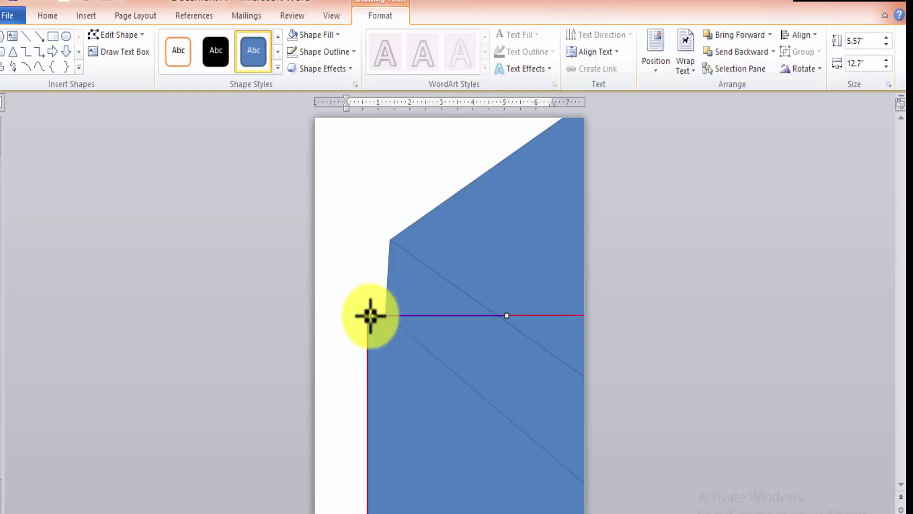
click(372, 316)
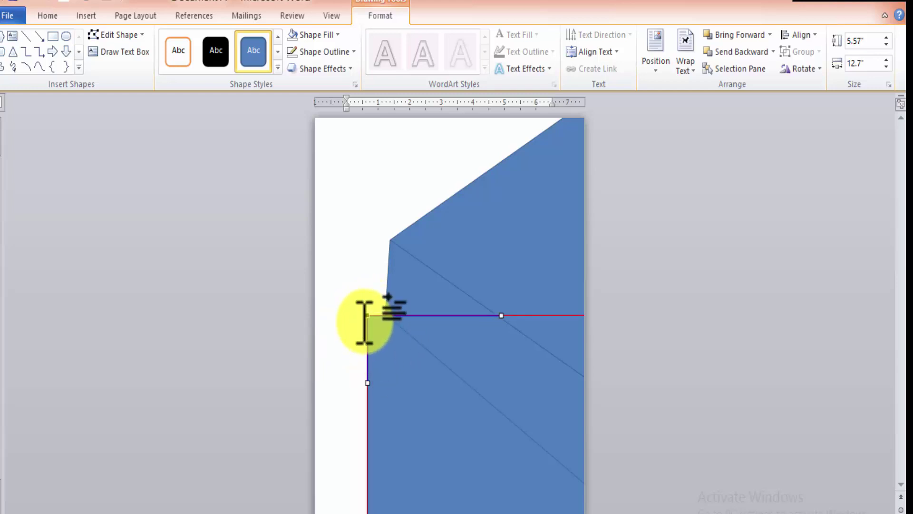
drag(368, 316, 282, 475)
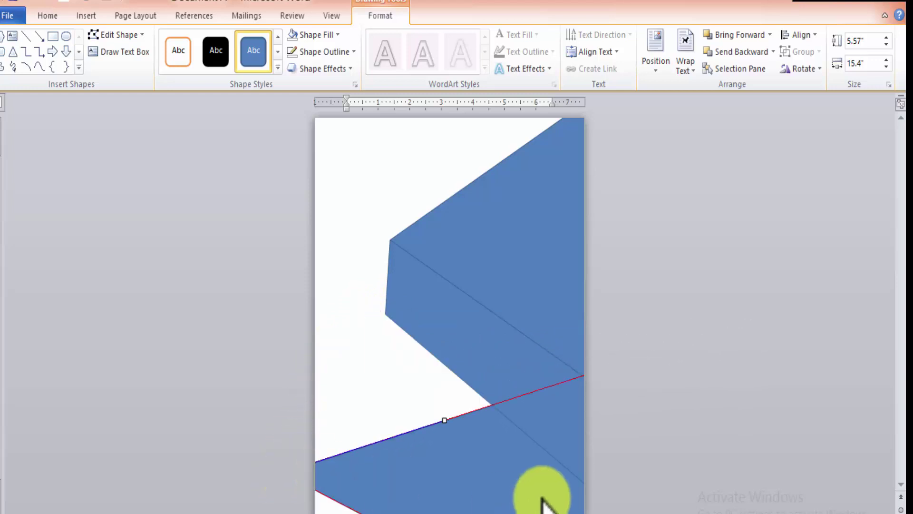
Step: Stretch the lower shape up to the notch and down to the page bottom
drag(554, 417, 448, 418)
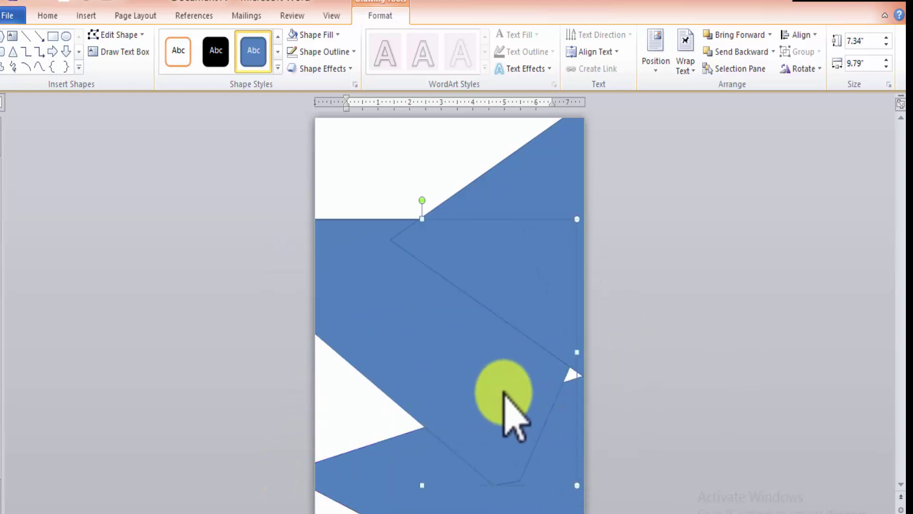
mouse_move(505, 393)
mouse_down()
mouse_move(464, 461)
mouse_move(291, 452)
mouse_up()
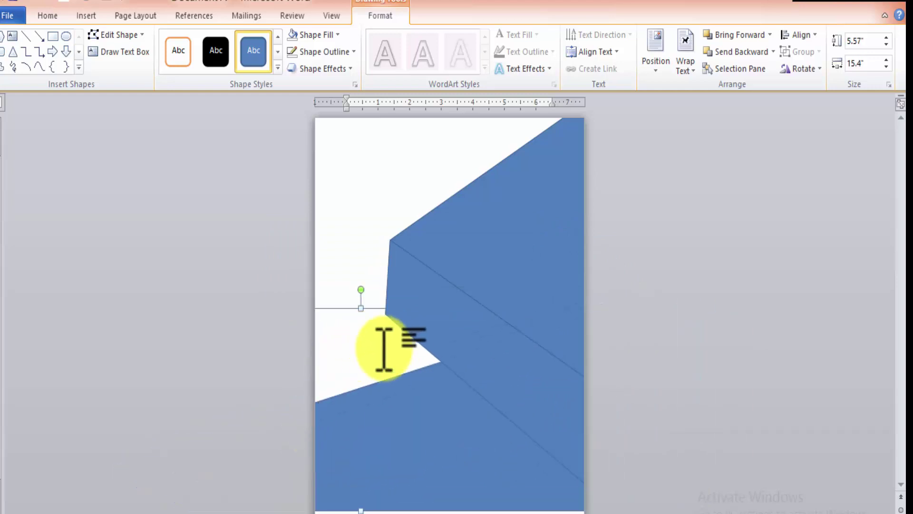
drag(359, 308, 370, 221)
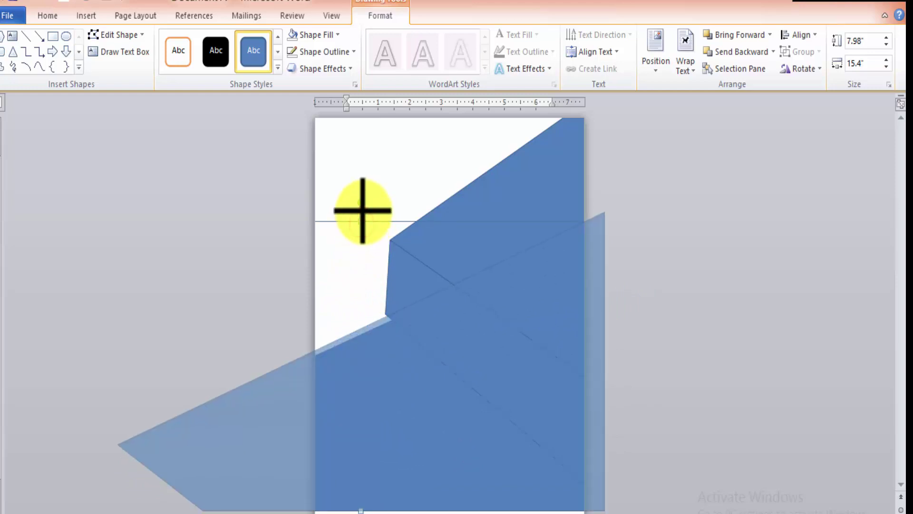
drag(360, 221, 360, 210)
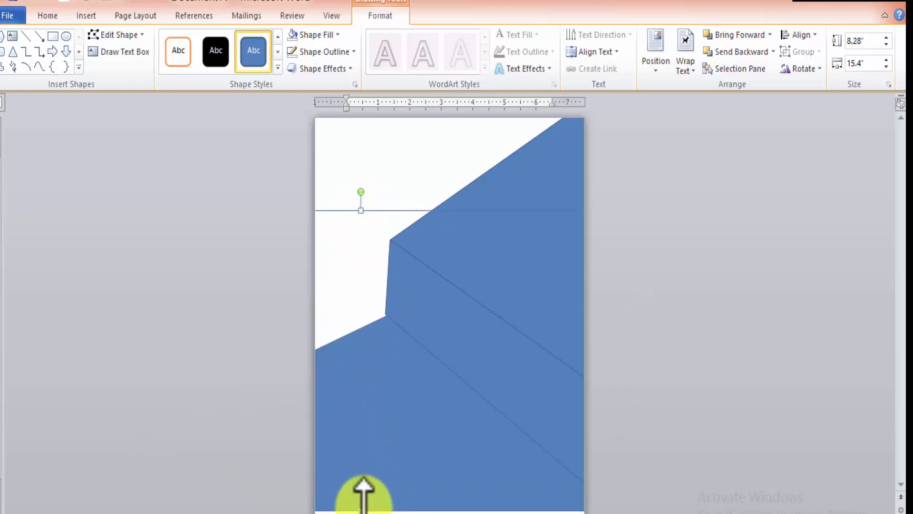
drag(362, 497, 361, 509)
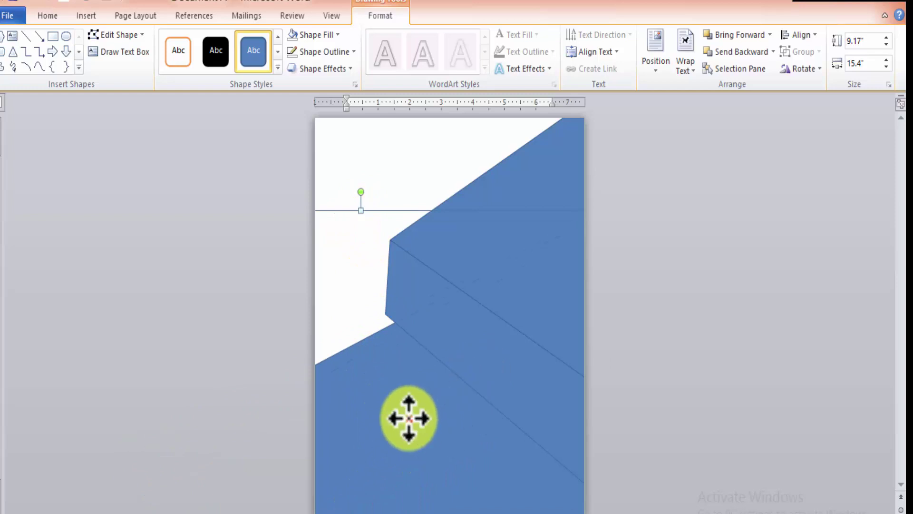
mouse_move(405, 418)
mouse_down()
mouse_move(398, 409)
mouse_move(405, 408)
mouse_up()
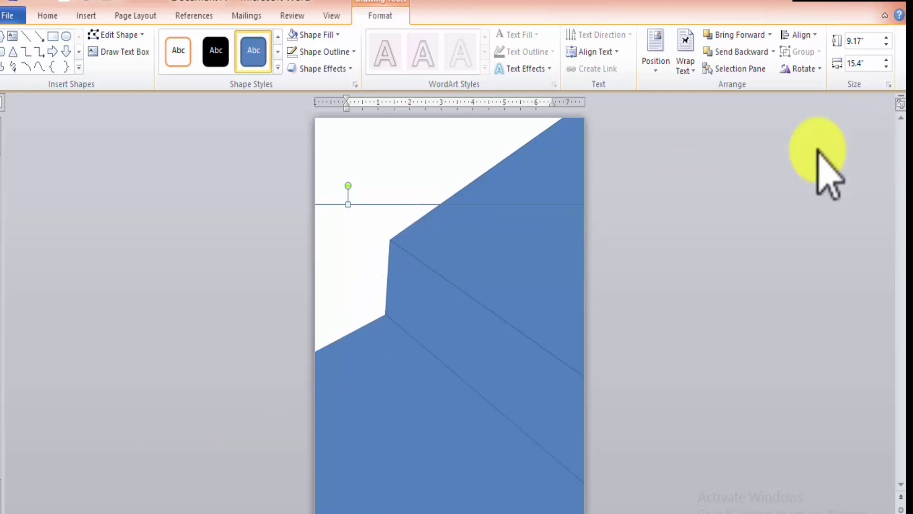
Step: Cover the whole page with a rectangle filled with a light blue gradient
click(394, 152)
click(85, 16)
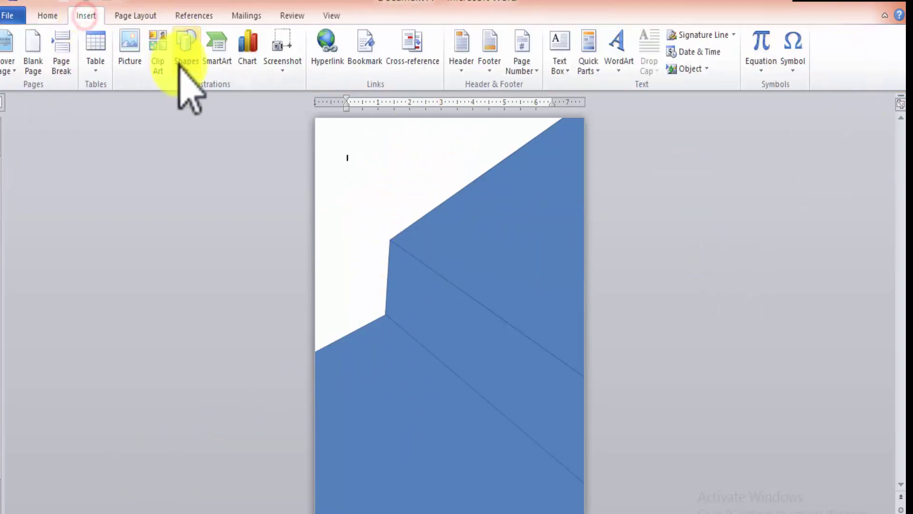
click(186, 74)
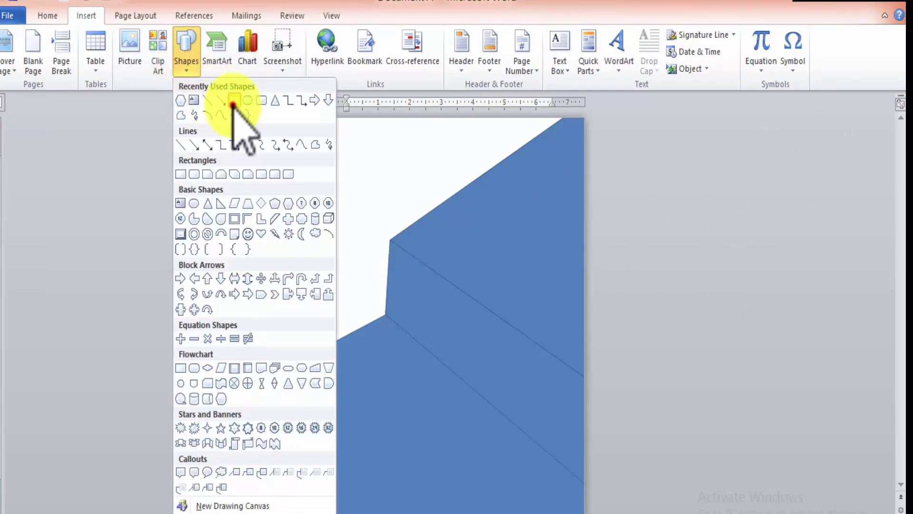
click(232, 102)
drag(316, 122, 644, 512)
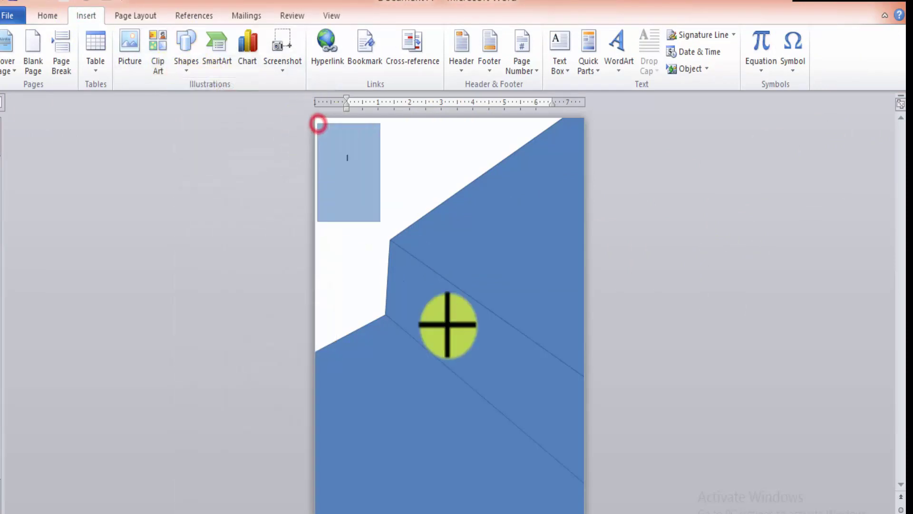
drag(453, 223, 454, 225)
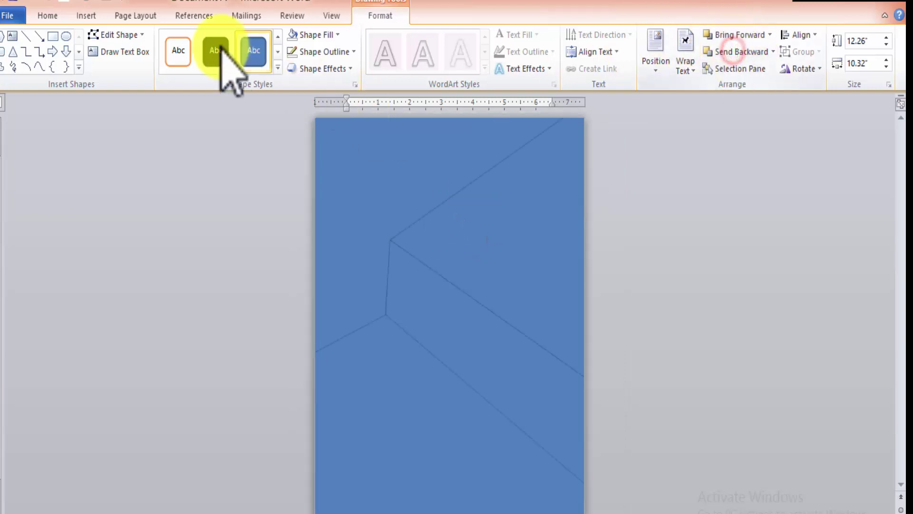
click(338, 35)
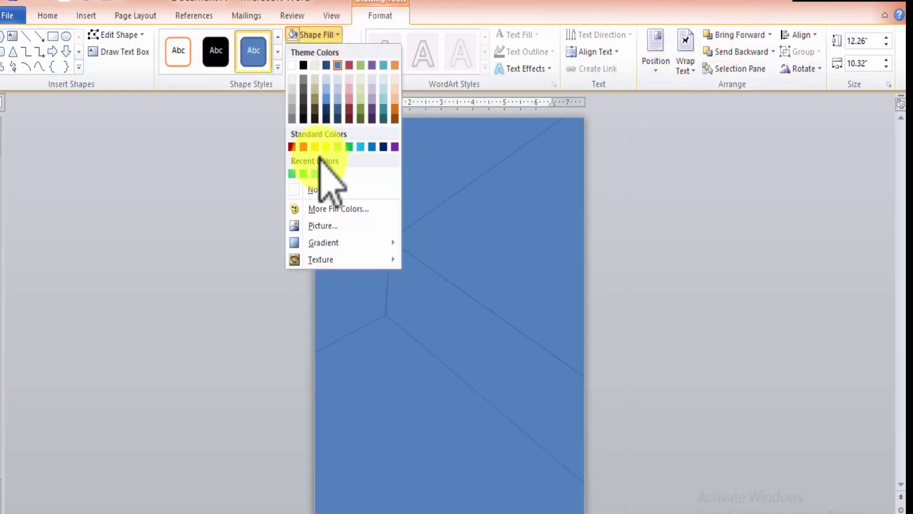
mouse_move(324, 243)
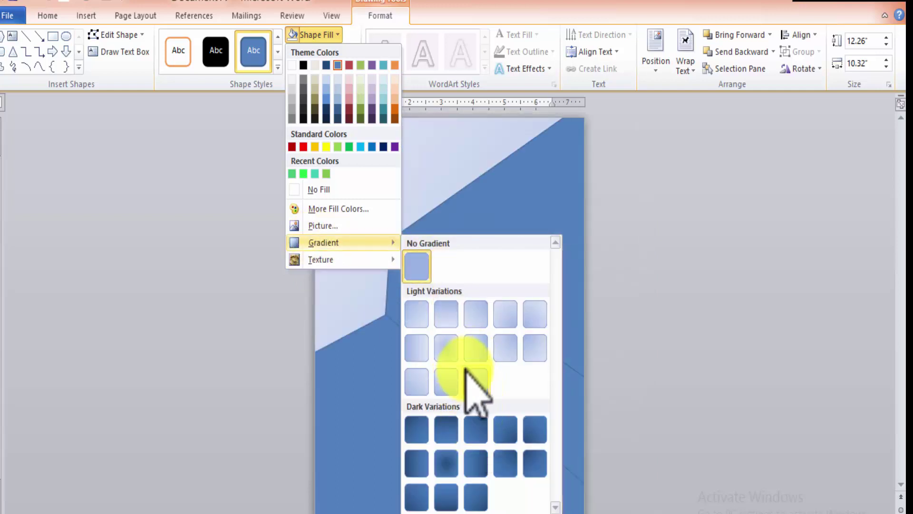
click(452, 335)
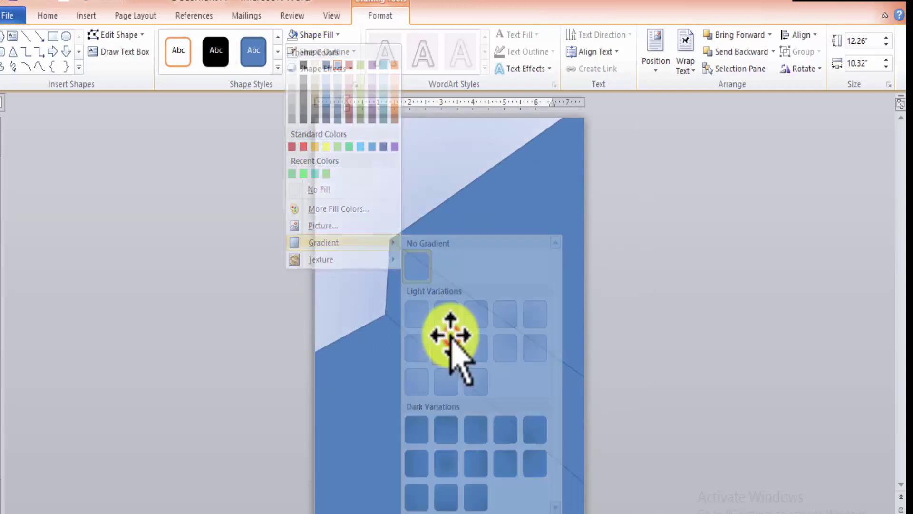
click(558, 221)
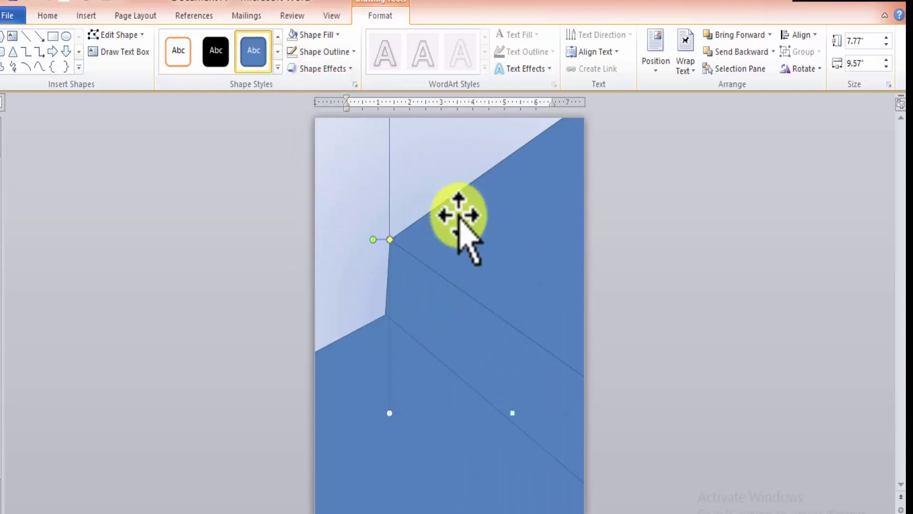
Step: Fill the upper triangle with the dark wood texture
right_click(473, 224)
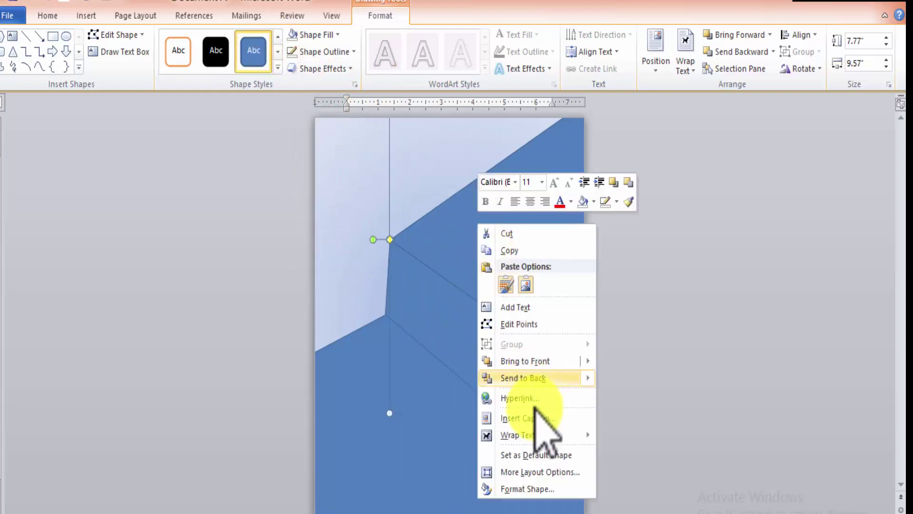
click(526, 489)
click(119, 152)
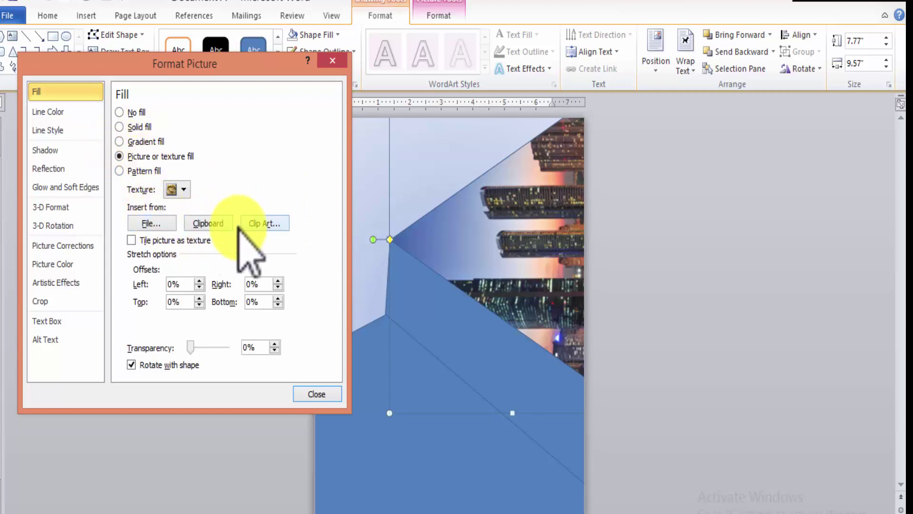
click(184, 190)
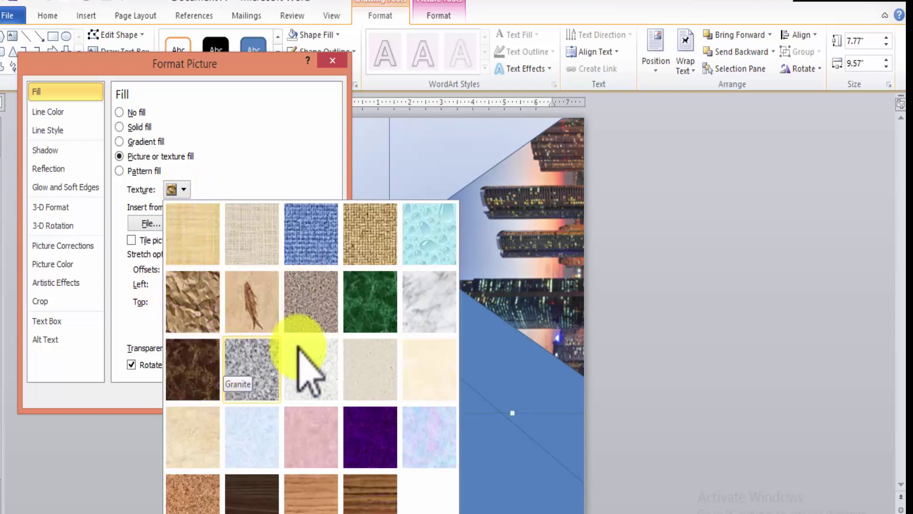
click(194, 301)
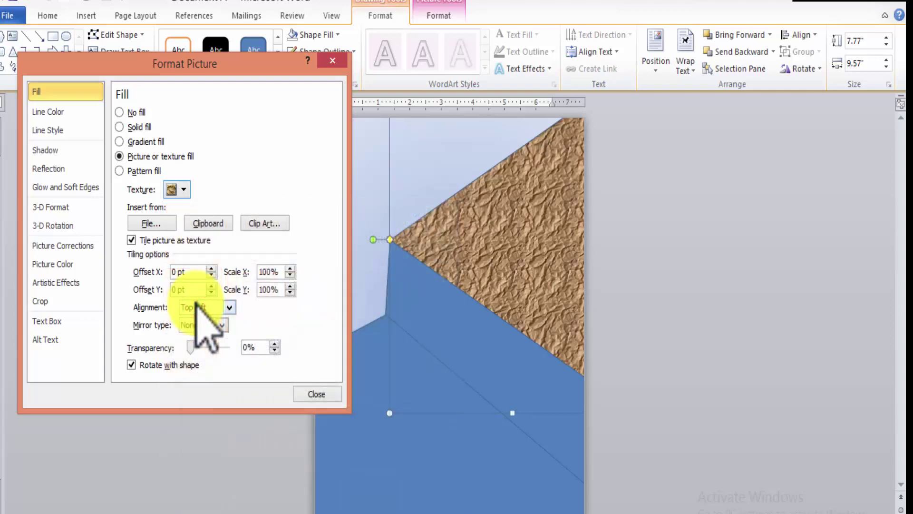
click(179, 191)
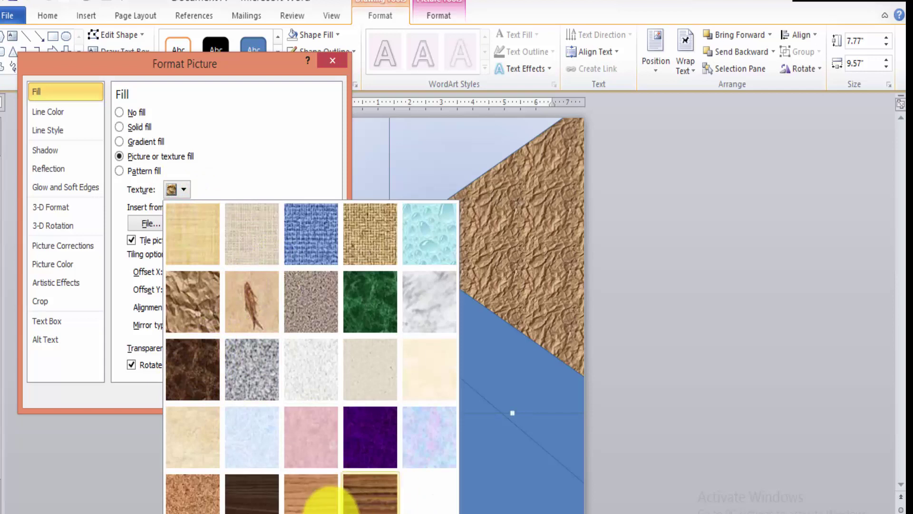
click(373, 490)
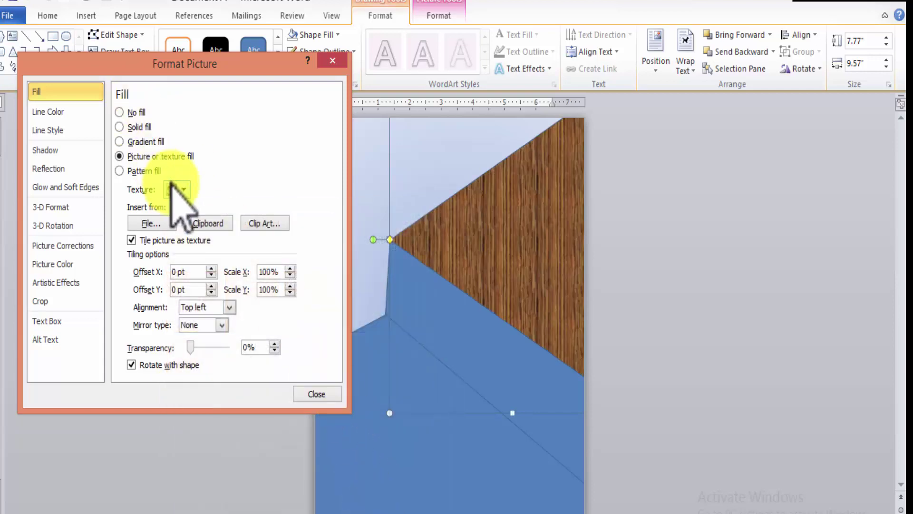
click(436, 323)
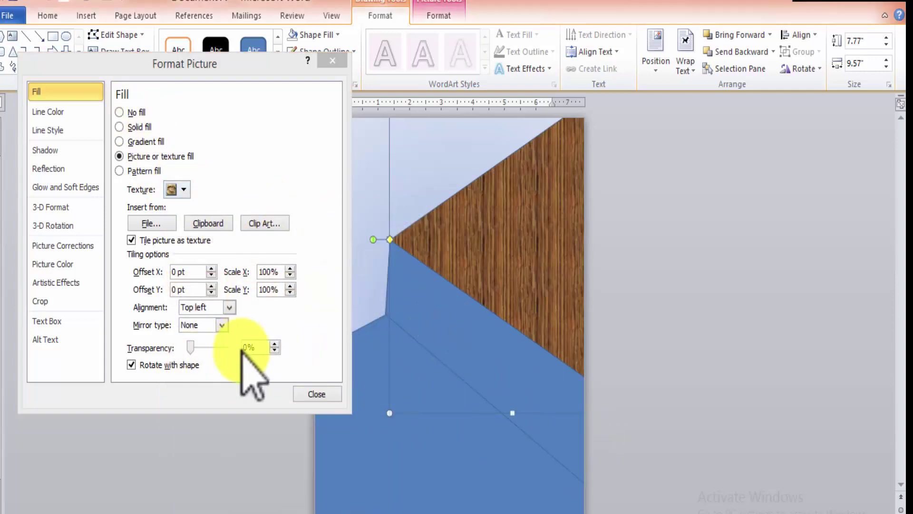
click(316, 393)
Step: Give the slanted middle band the blue woven texture fill
click(530, 428)
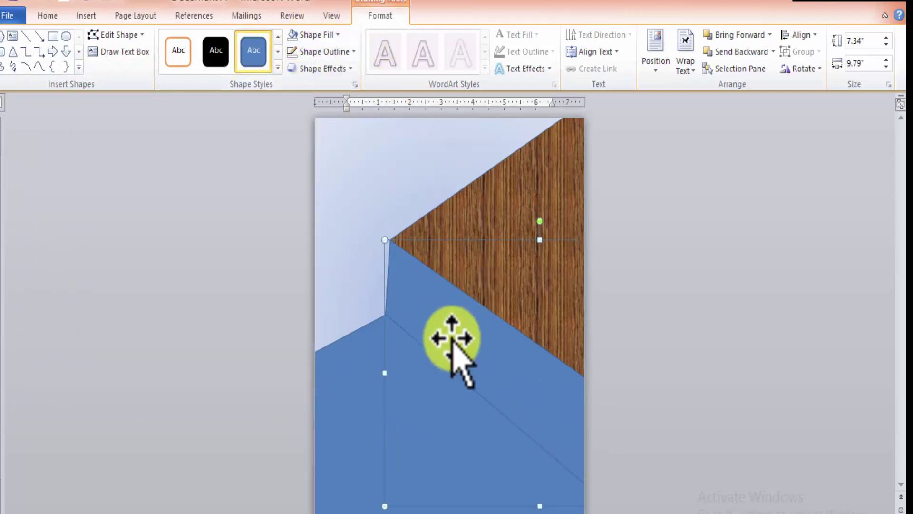
right_click(453, 336)
click(493, 327)
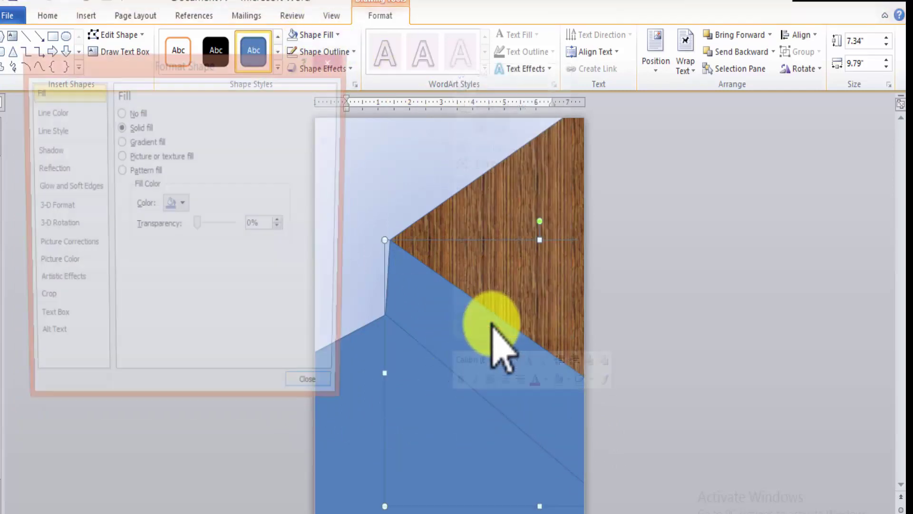
click(123, 156)
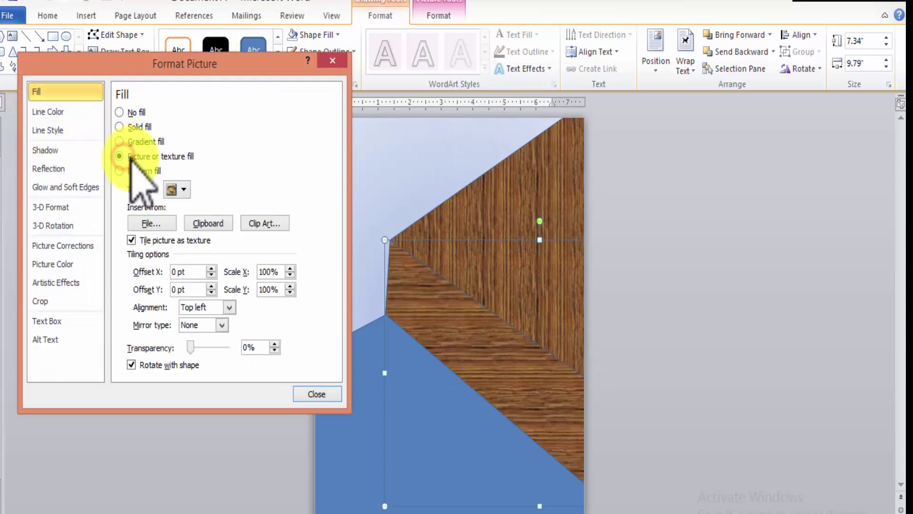
click(185, 192)
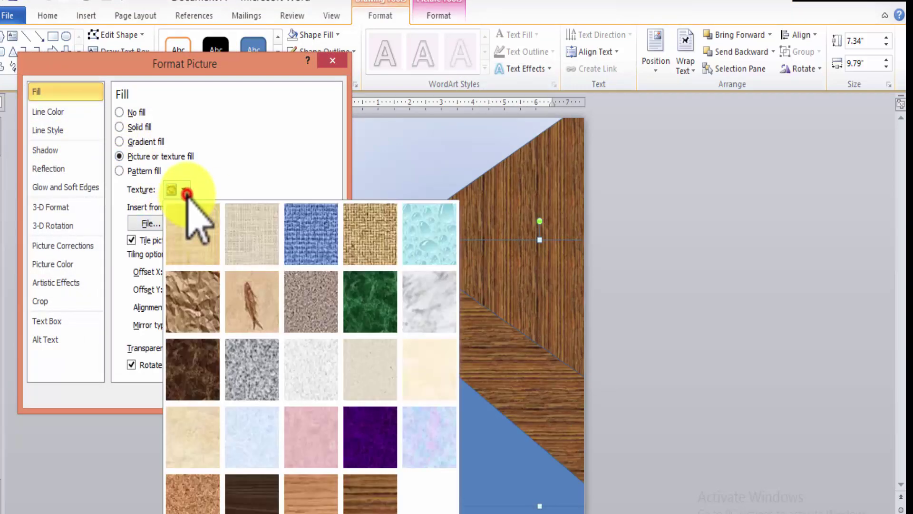
click(315, 237)
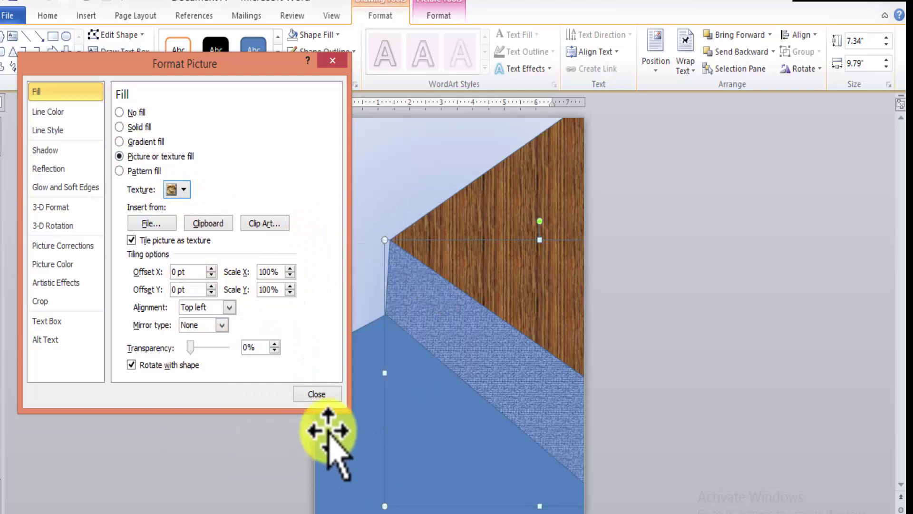
click(316, 395)
click(346, 401)
Step: Fill the bottom shape with the new-york-1991689_640 city-and-bridge photo instead of the harbour picture
right_click(346, 401)
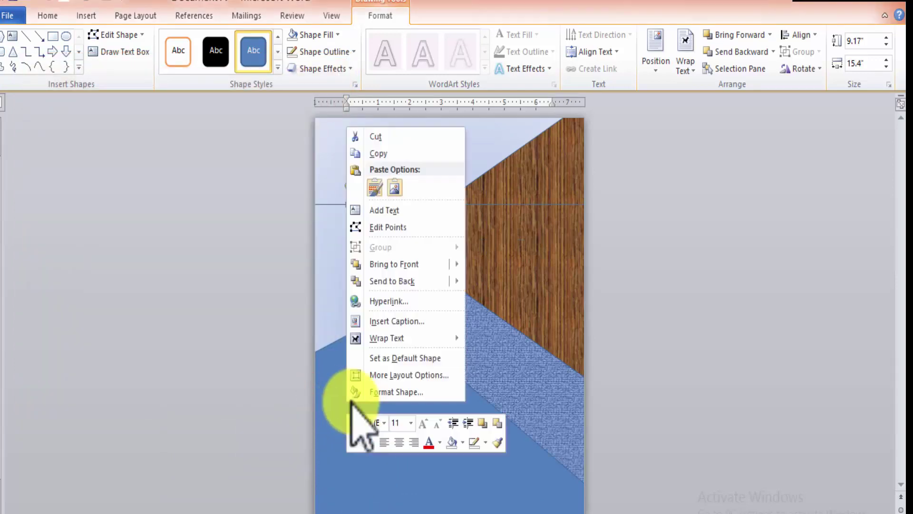
click(386, 391)
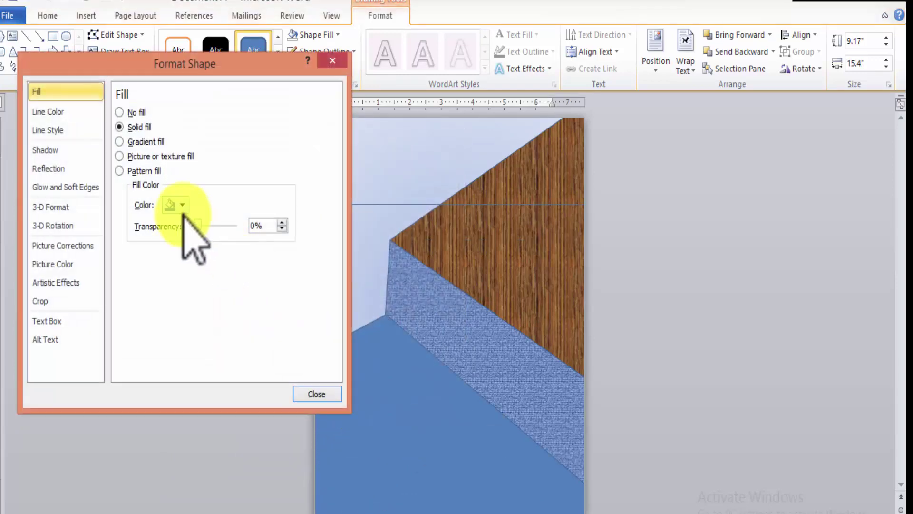
click(120, 156)
click(142, 224)
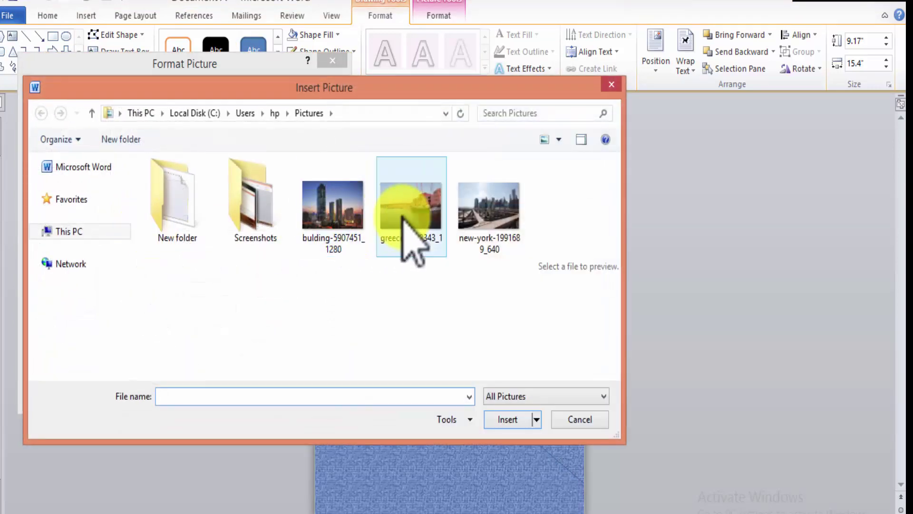
click(403, 218)
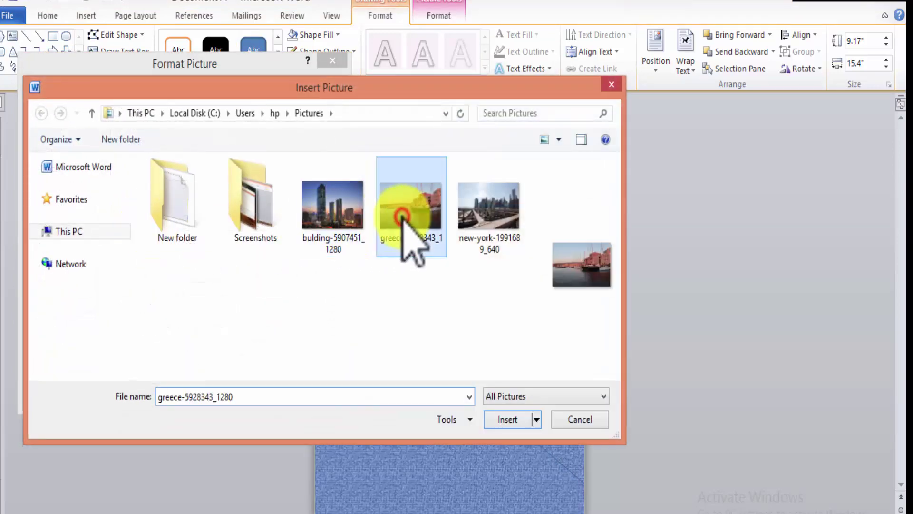
click(507, 419)
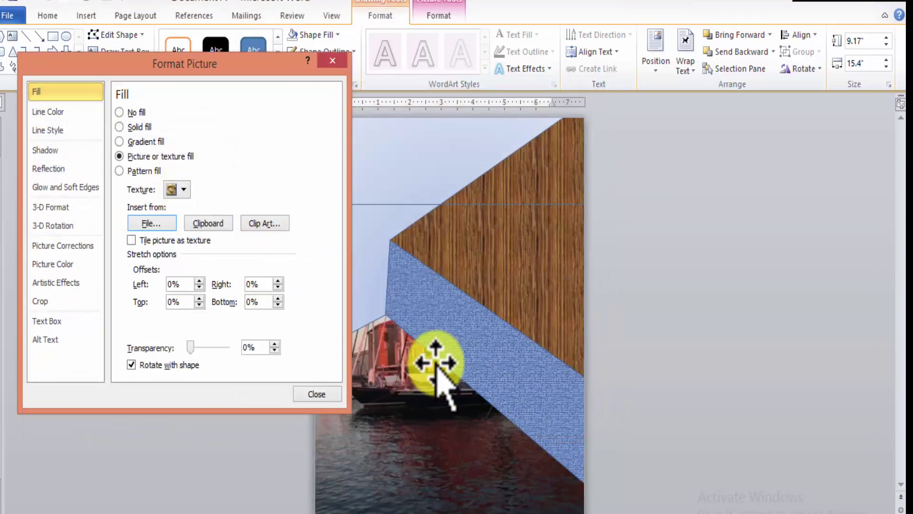
click(164, 222)
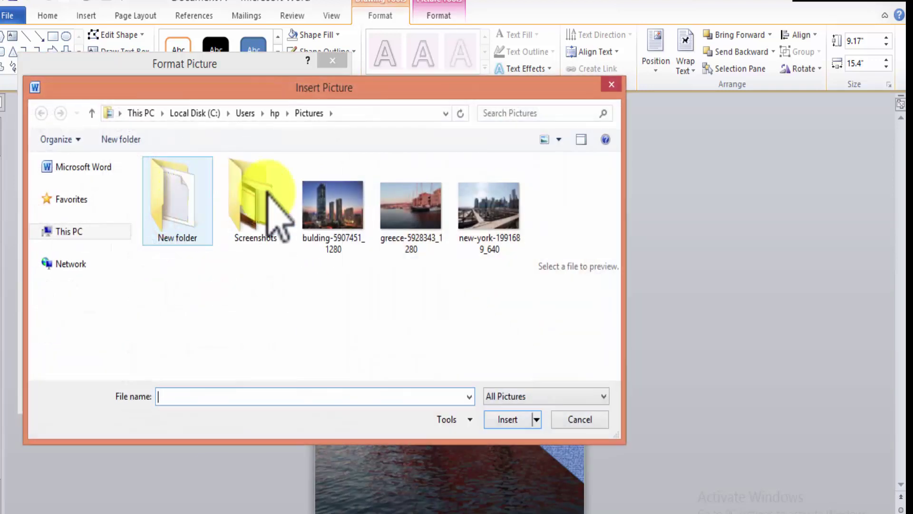
click(502, 214)
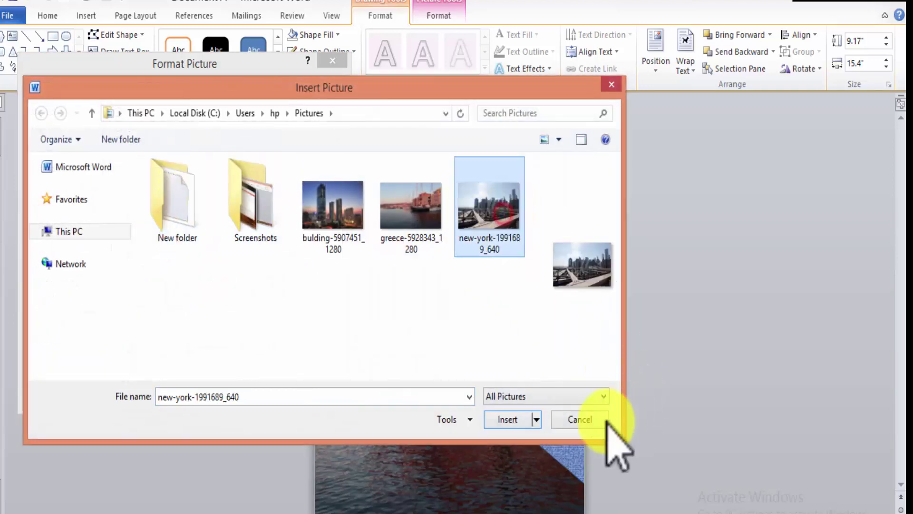
click(499, 419)
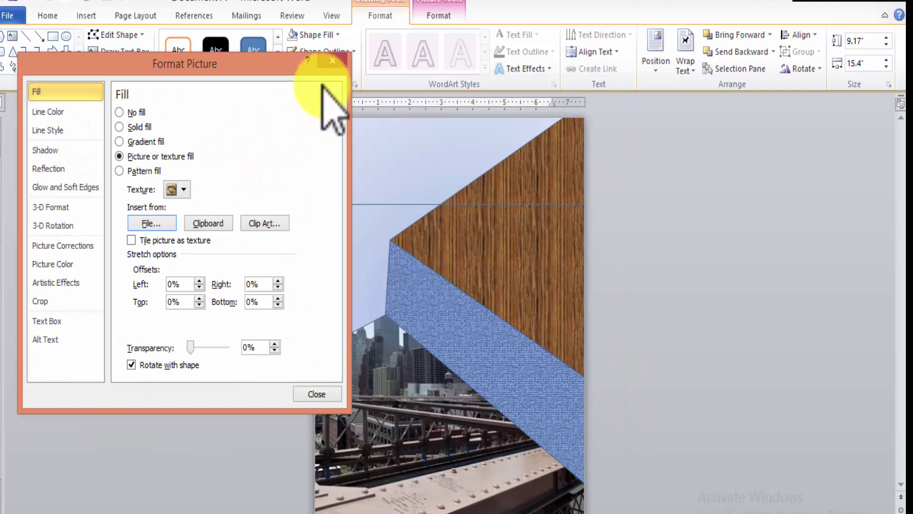
click(332, 60)
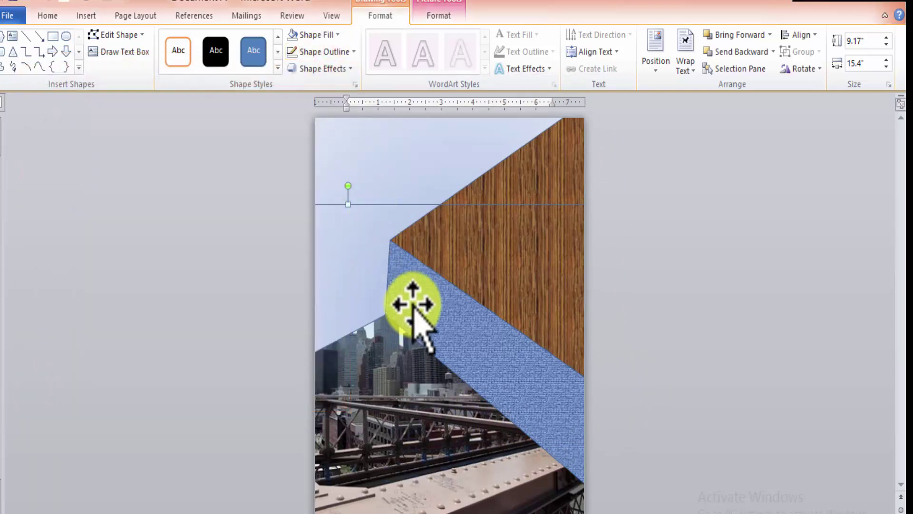
click(452, 297)
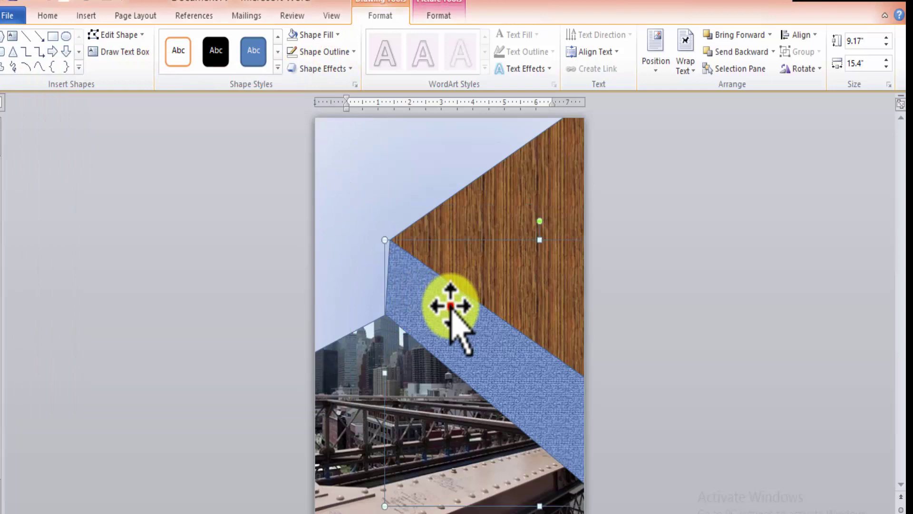
Step: Select the wood, woven and photo shapes and remove their outlines
shift+click(351, 387)
shift+click(550, 183)
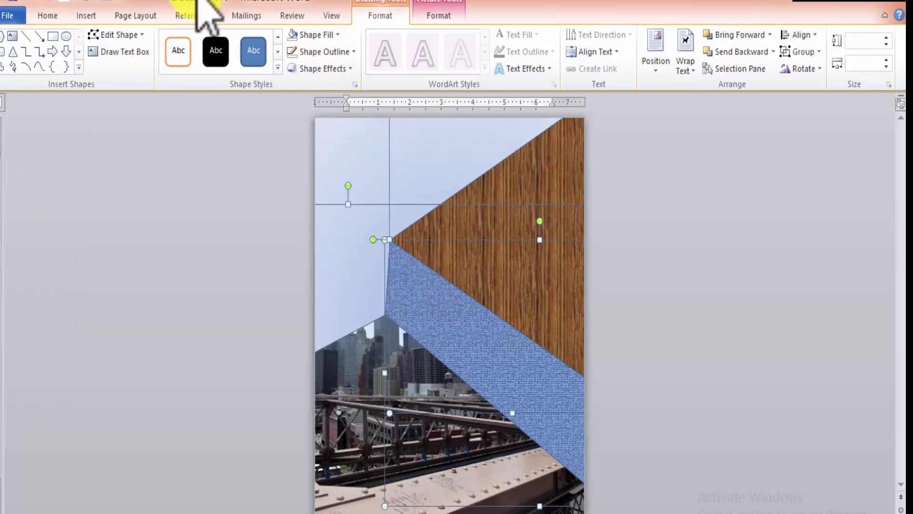
click(333, 53)
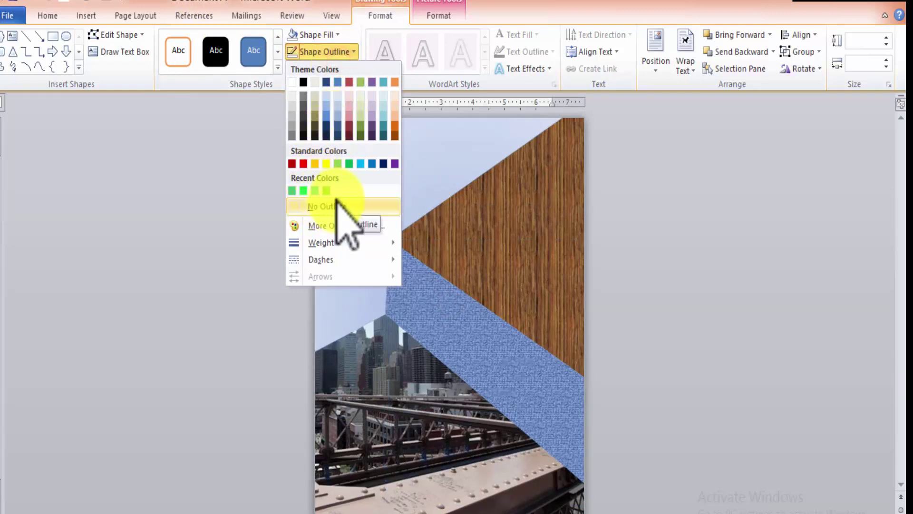
click(336, 204)
Step: Add a white glow preset to the three shapes and review the cover notes
click(340, 68)
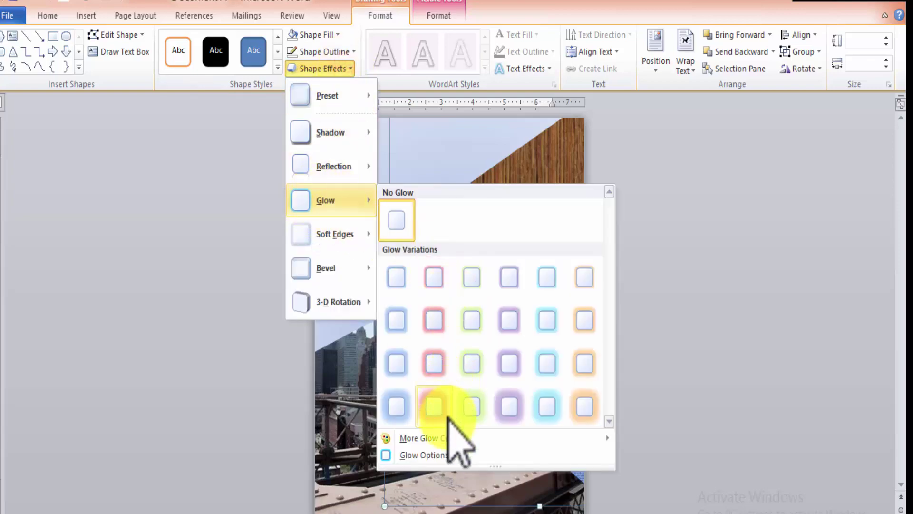
mouse_move(424, 438)
click(444, 454)
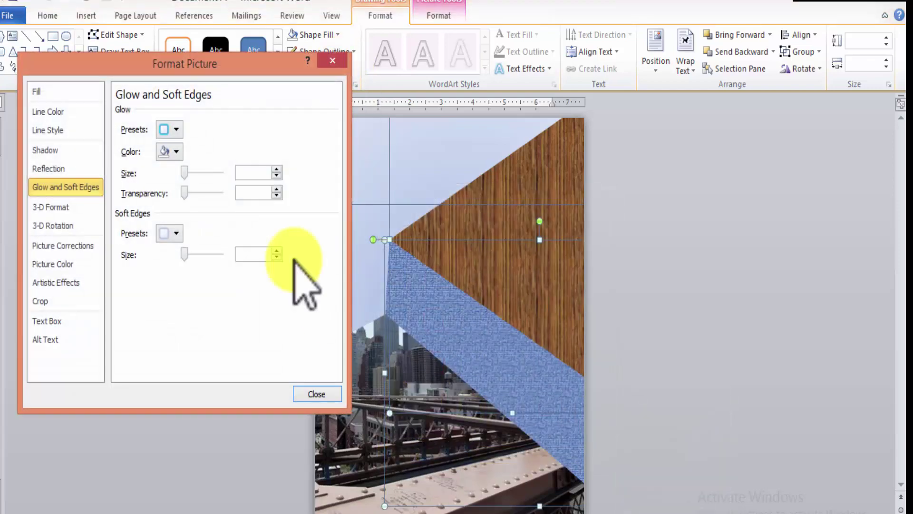
click(175, 131)
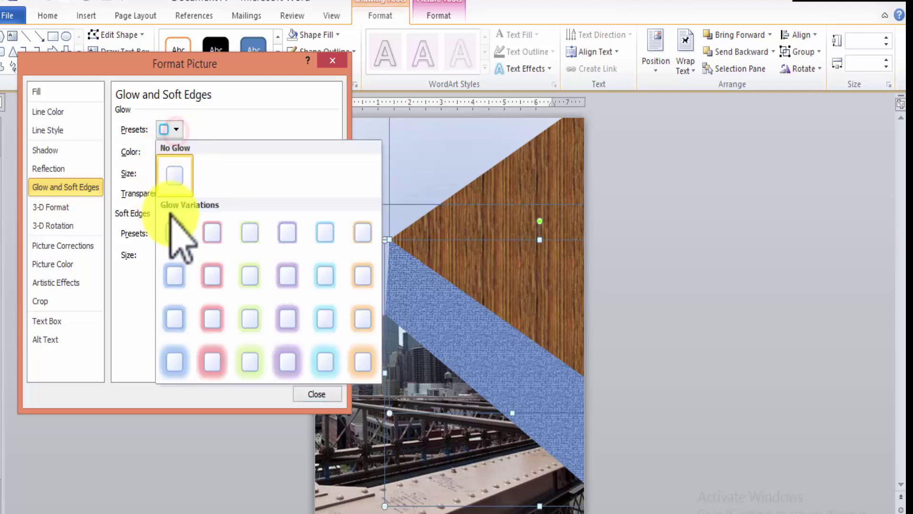
click(214, 367)
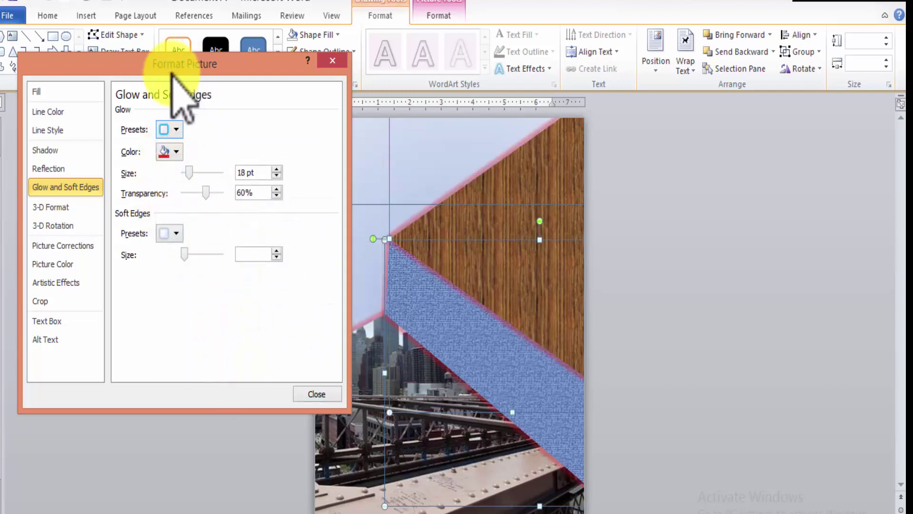
click(171, 152)
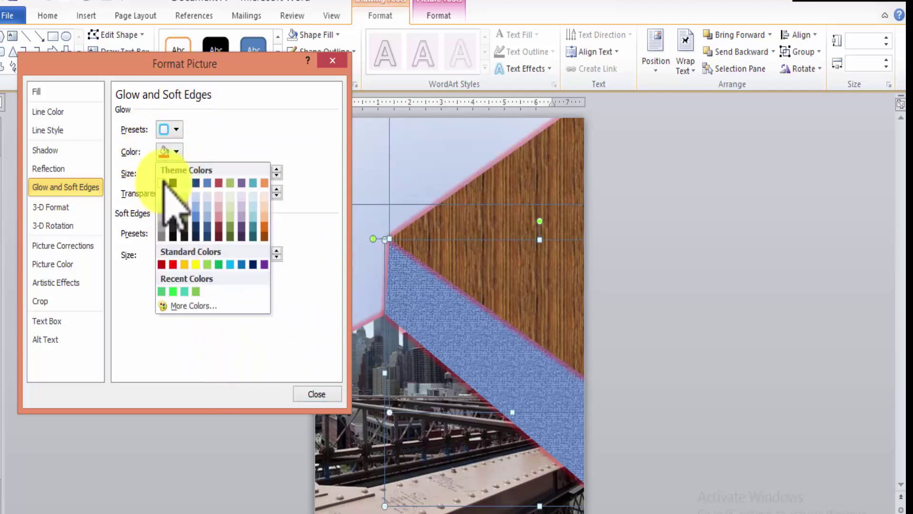
click(163, 182)
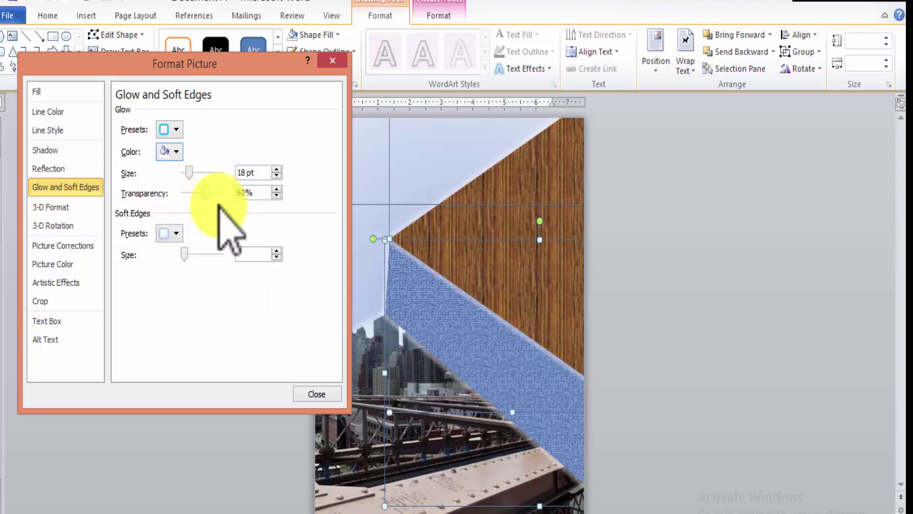
click(317, 393)
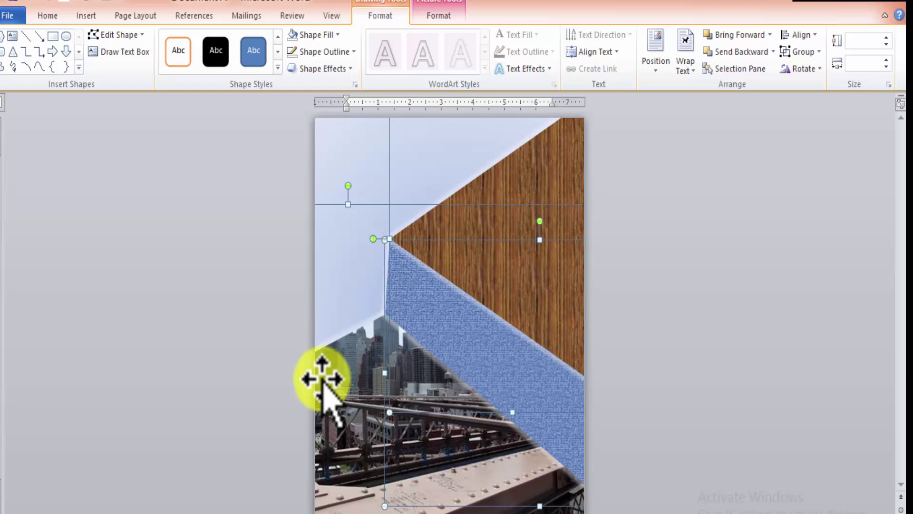
click(357, 150)
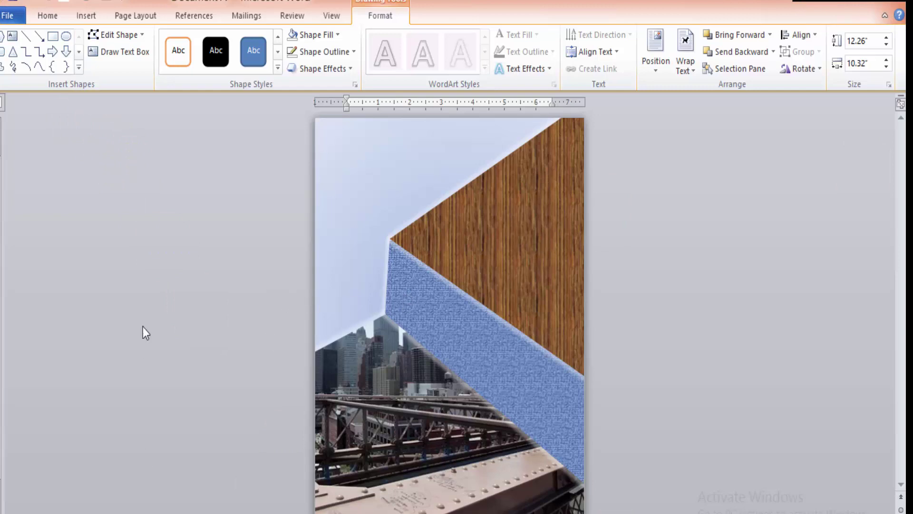
click(611, 490)
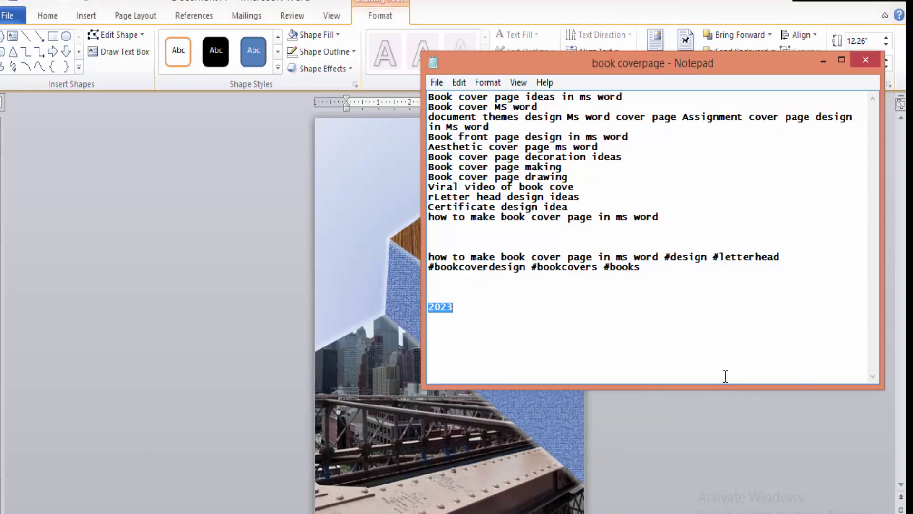
click(821, 54)
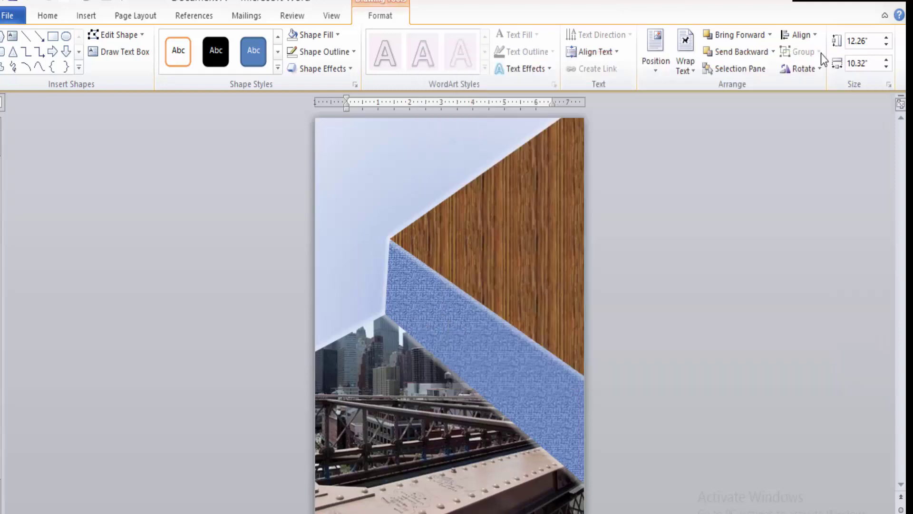
Step: Place a simple text box at the top-left with no fill, white WordArt text, widened across the page
click(50, 19)
click(78, 18)
click(559, 50)
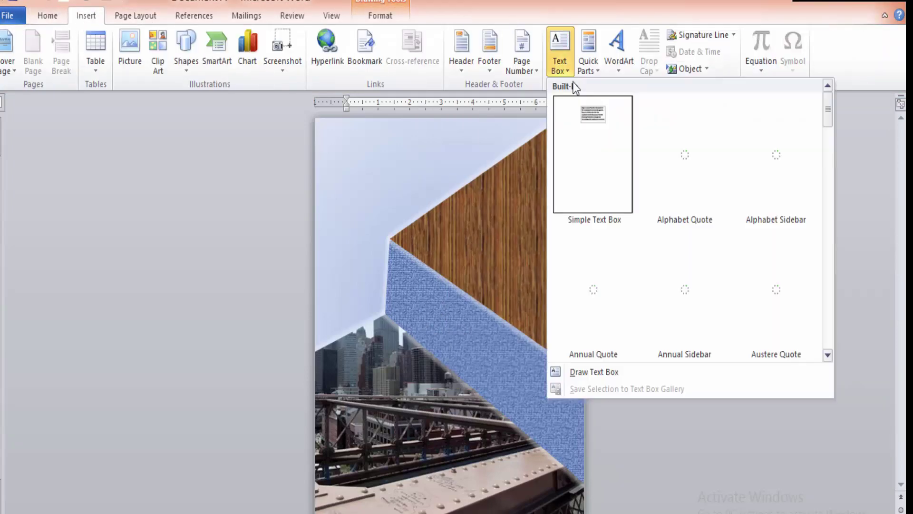
click(593, 127)
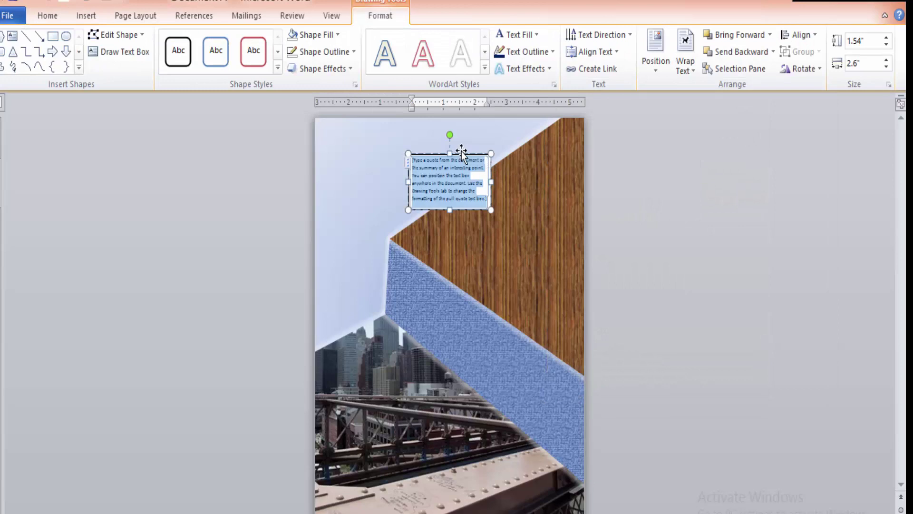
drag(469, 152, 388, 125)
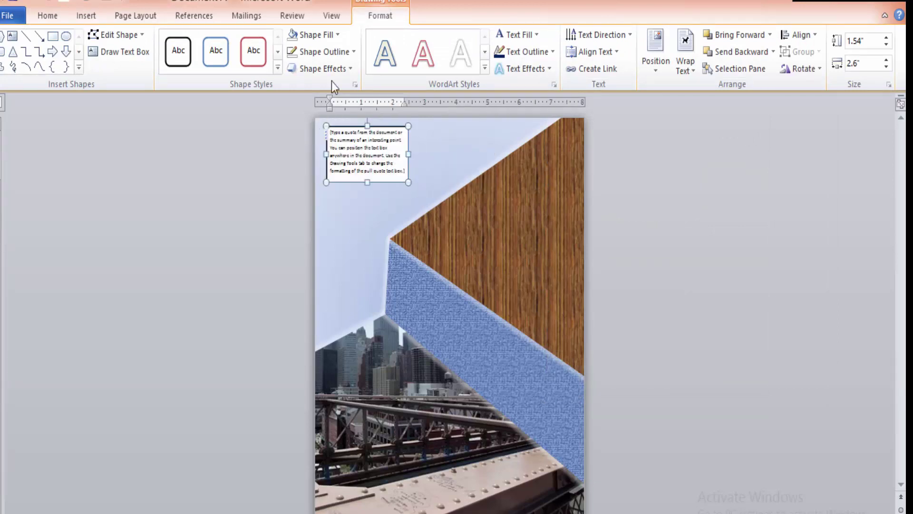
click(294, 36)
click(471, 64)
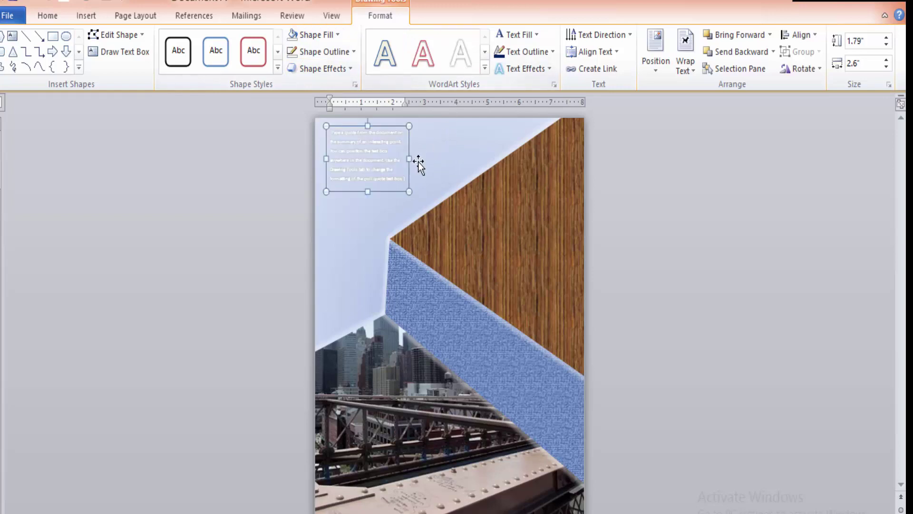
drag(409, 161, 483, 145)
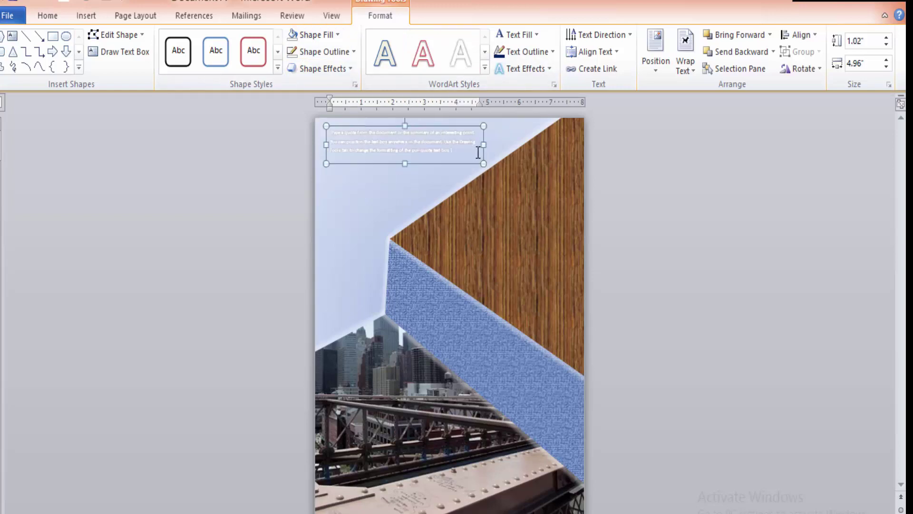
click(352, 207)
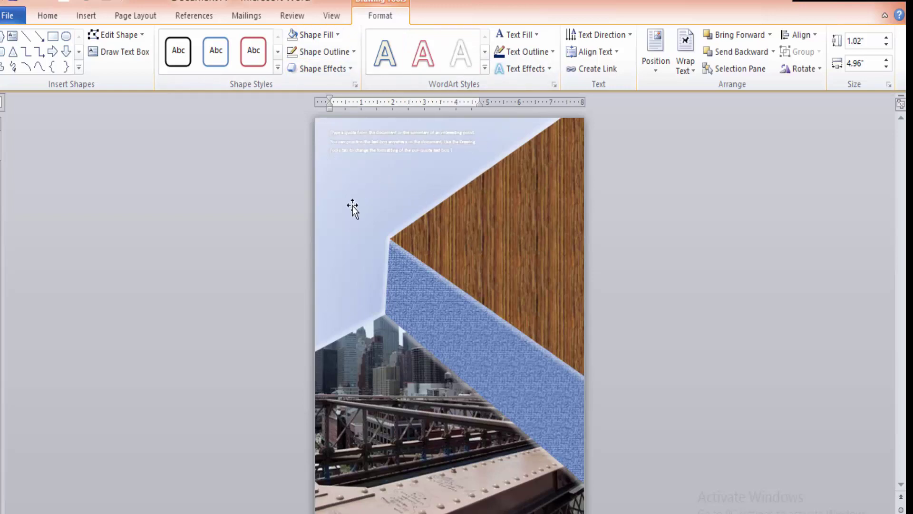
click(88, 16)
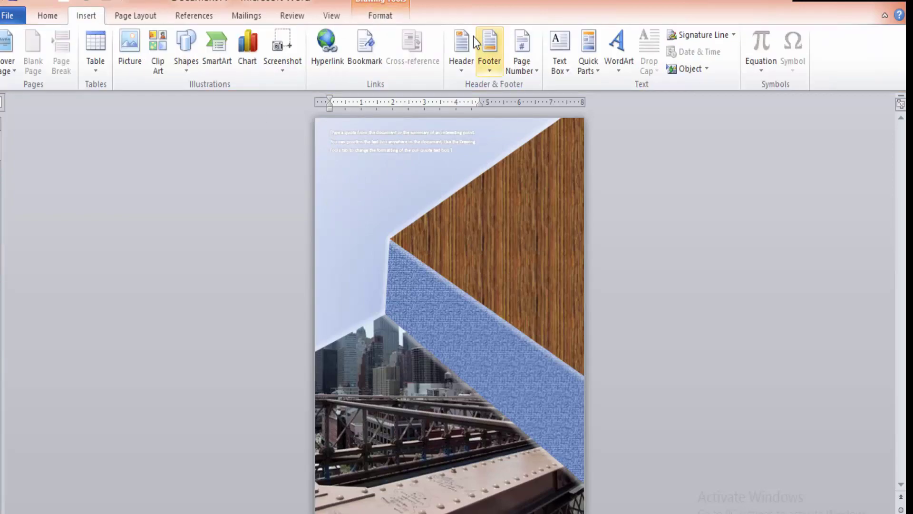
Step: Insert a second simple text box in the upper left and replace its placeholder with 2023
click(462, 50)
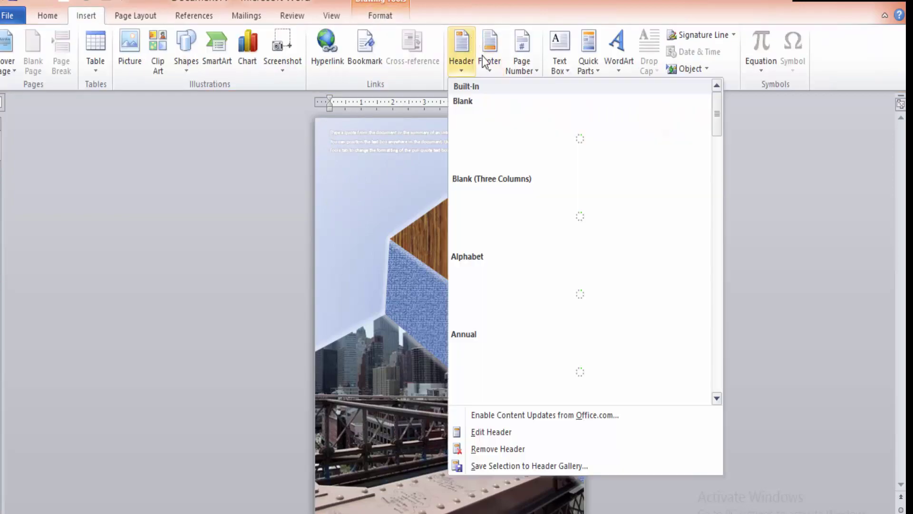
click(559, 50)
click(574, 127)
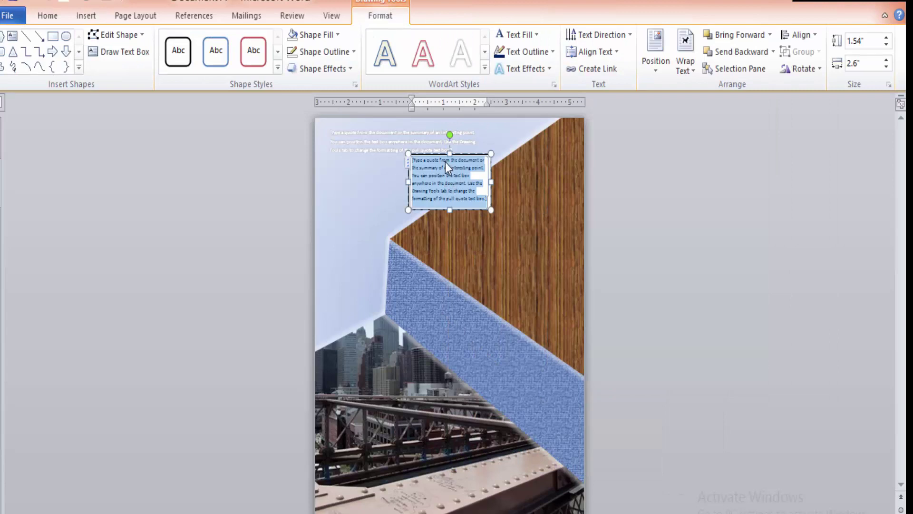
drag(441, 156, 365, 169)
click(409, 205)
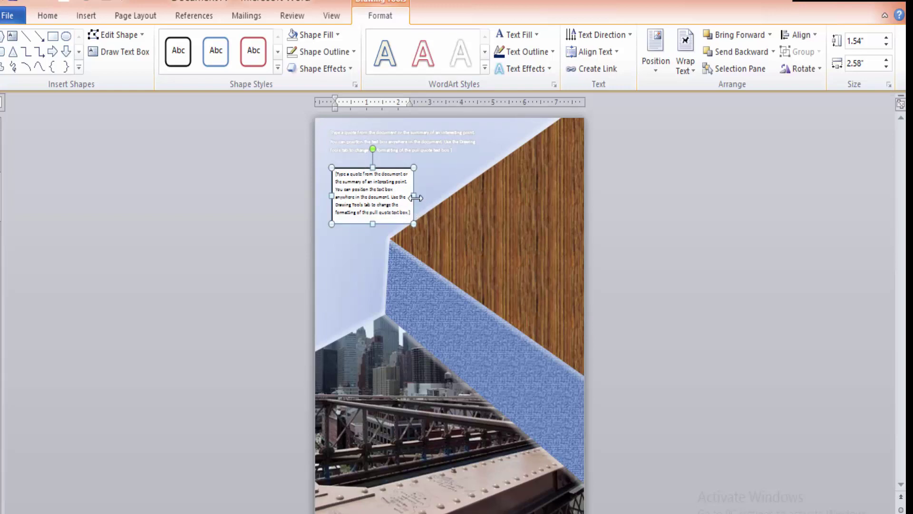
text(2023)
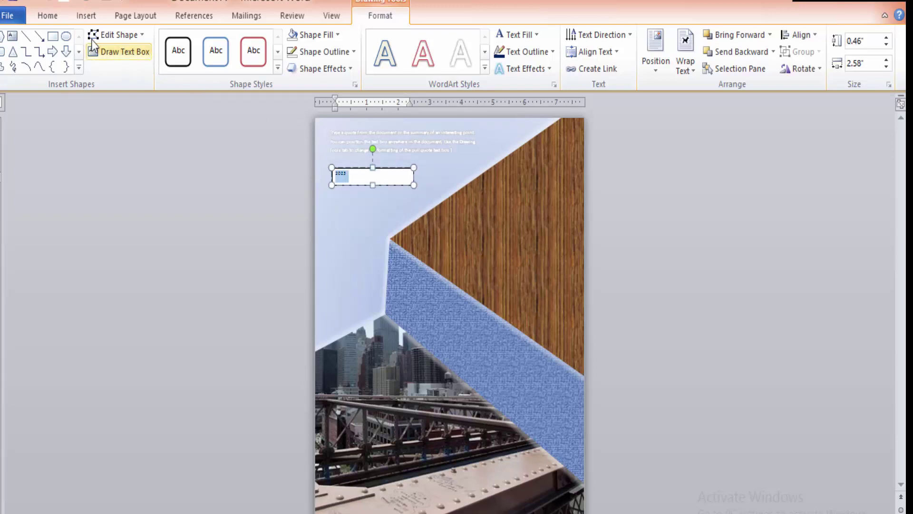
Step: Grow the 2023 text to 80 pt
click(52, 19)
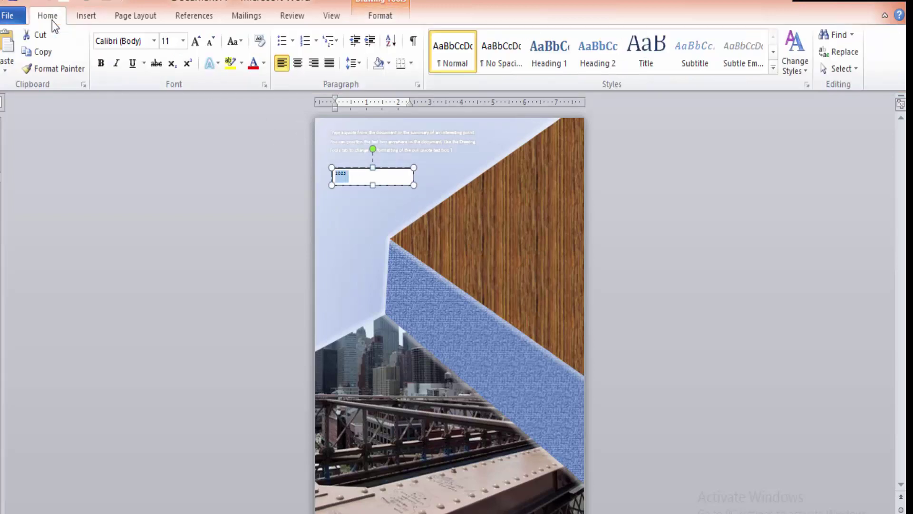
click(195, 41)
click(195, 41)
click(195, 41)
click(195, 41)
click(195, 41)
click(195, 41)
click(195, 41)
click(195, 41)
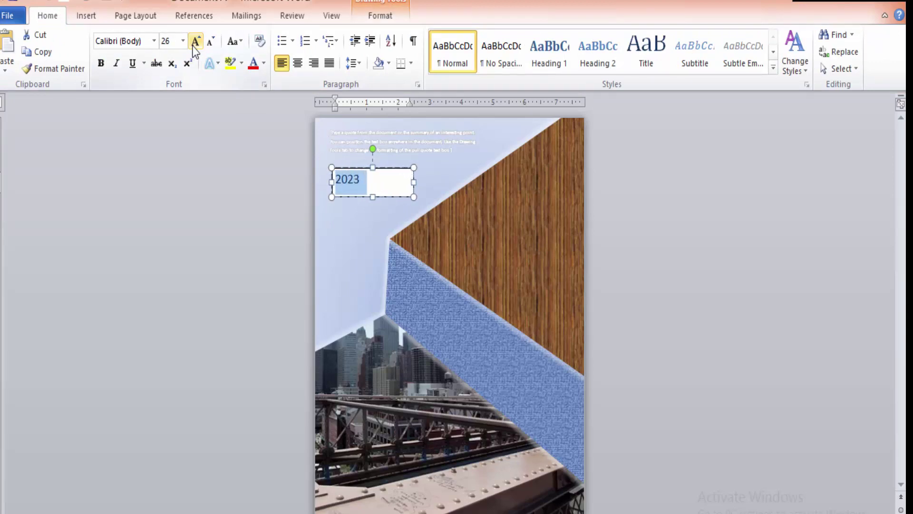
click(195, 41)
click(195, 41)
click(195, 41)
click(195, 41)
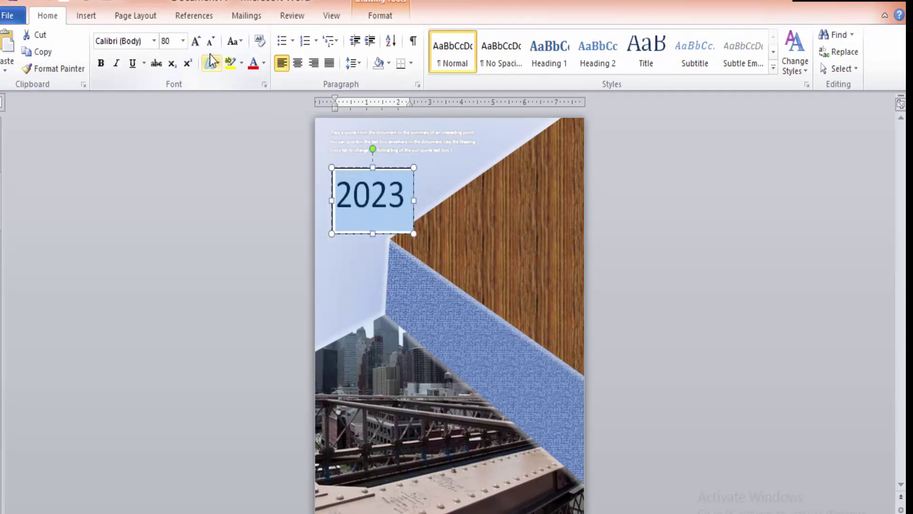
Step: Set 2023 in the AachenDEEMed font and colour it dark green
click(152, 43)
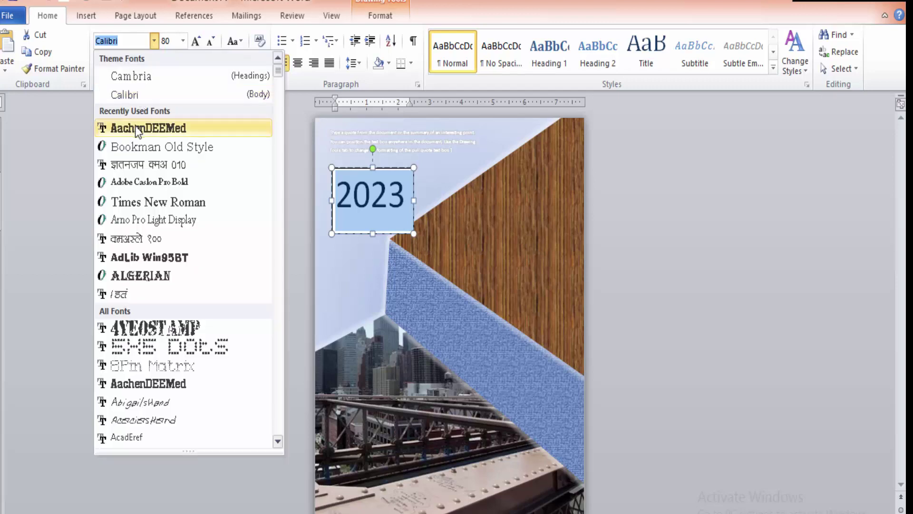
click(136, 126)
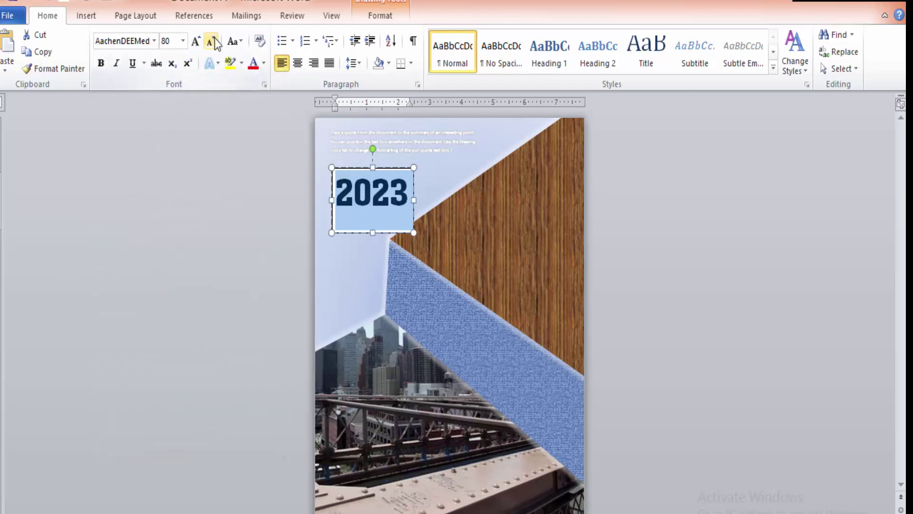
click(263, 64)
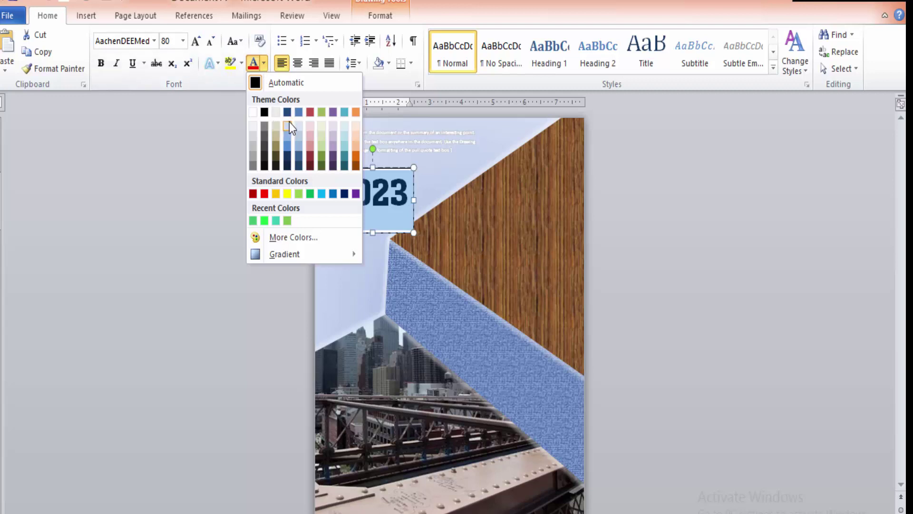
click(321, 156)
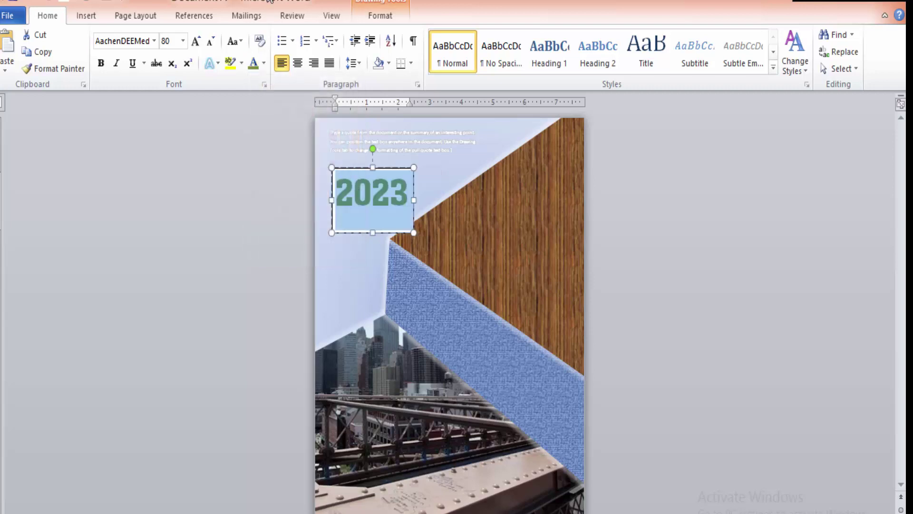
click(378, 19)
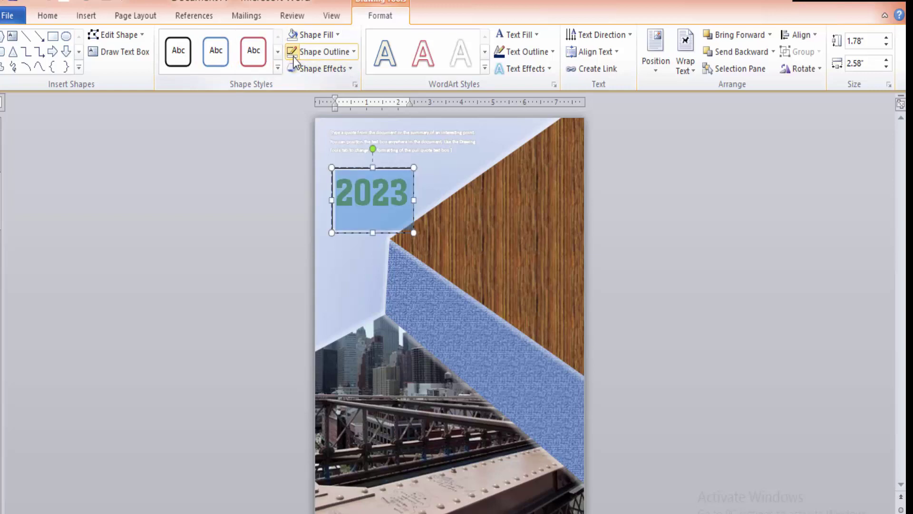
Step: Apply the third light outlined WordArt style to 2023 and shrink it to 52 pt
click(474, 70)
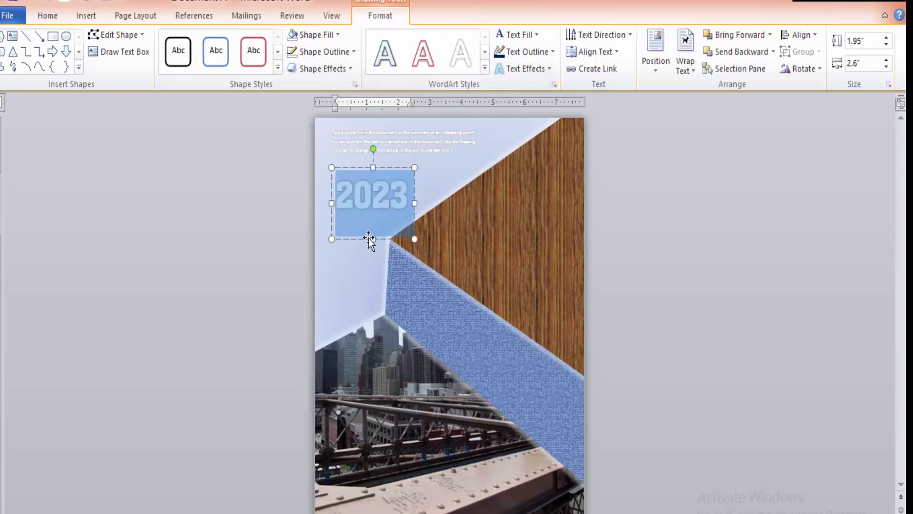
click(59, 17)
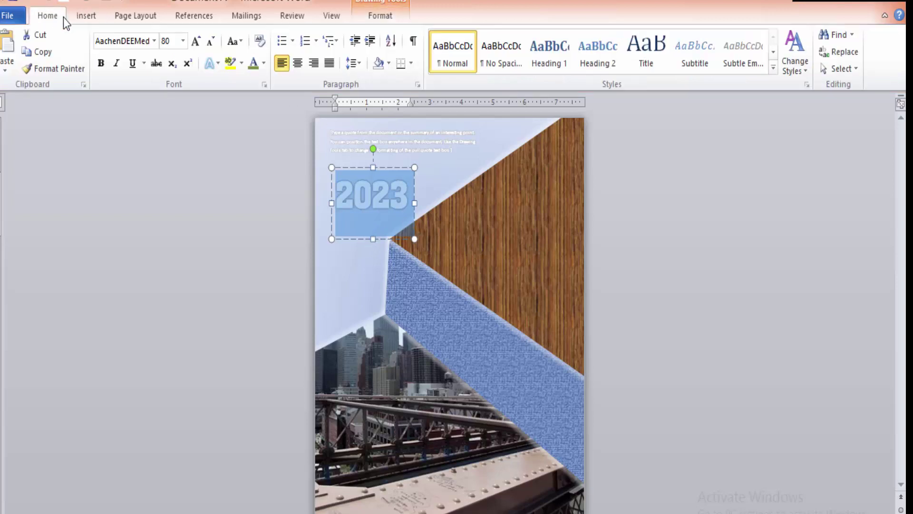
click(209, 41)
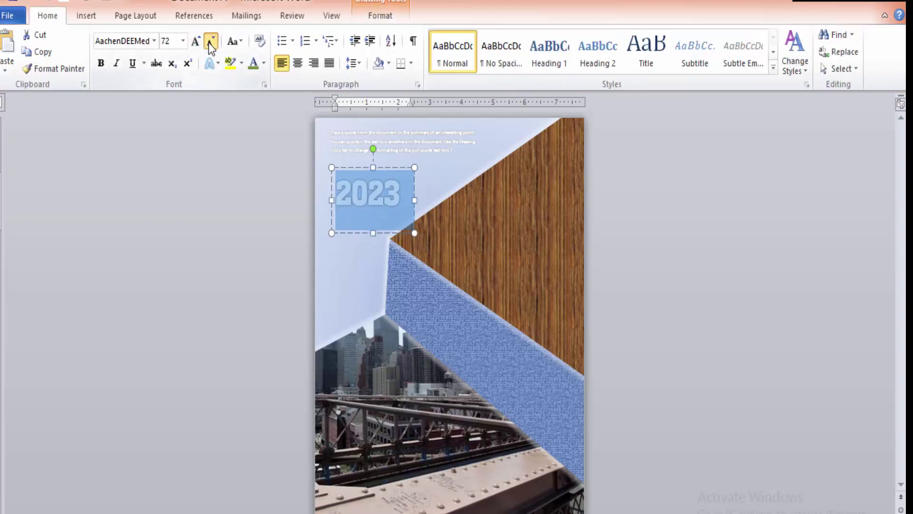
click(209, 42)
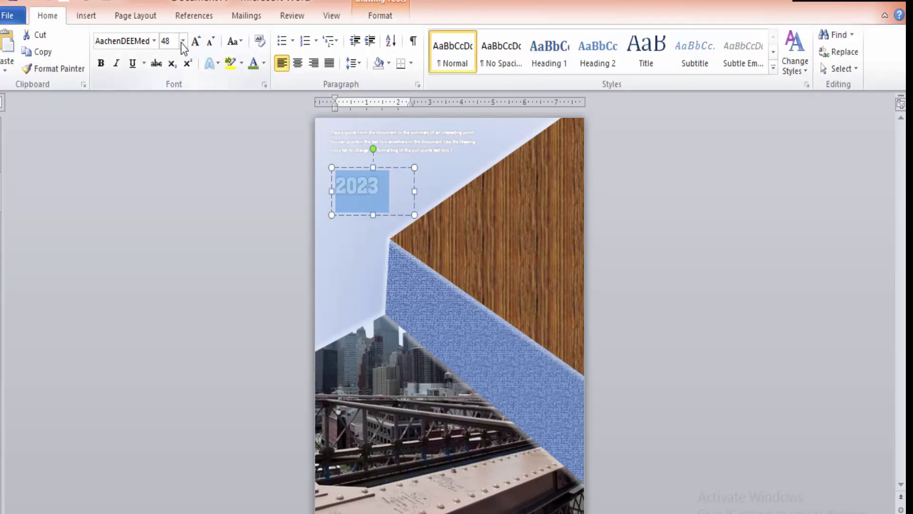
click(169, 42)
Step: Nudge the white 2023 heading slightly upward
click(436, 188)
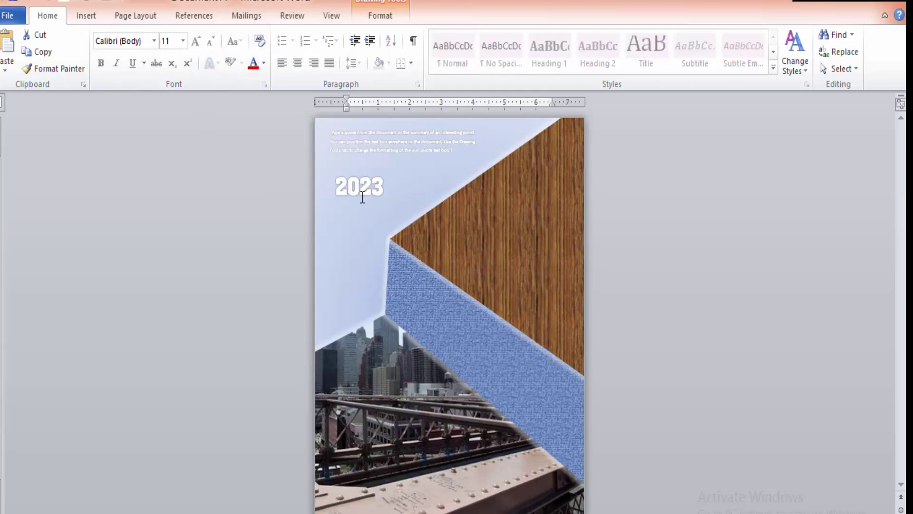
click(361, 195)
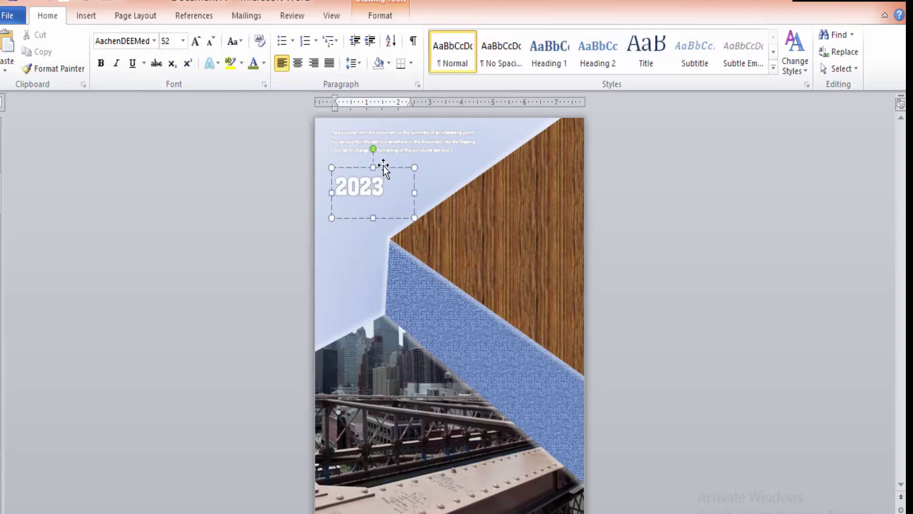
mouse_move(383, 166)
mouse_down()
mouse_move(378, 152)
mouse_move(384, 162)
mouse_up()
click(437, 195)
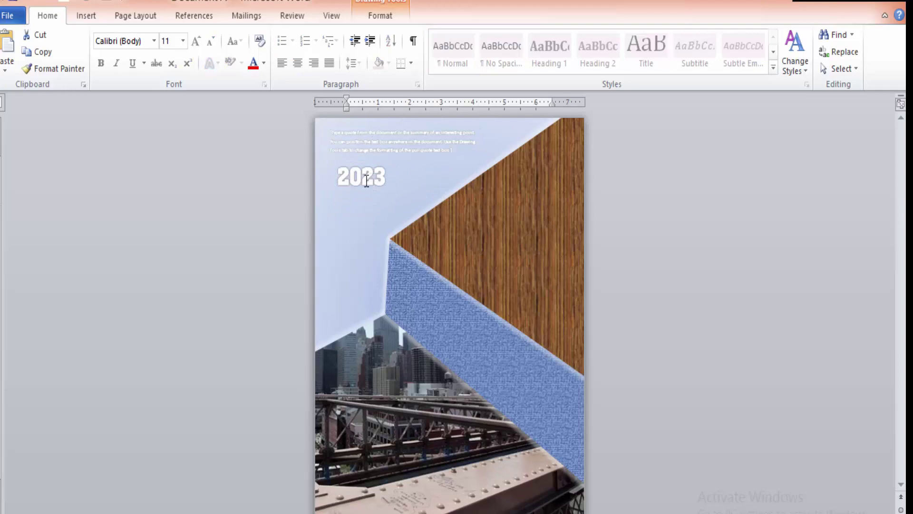
click(95, 17)
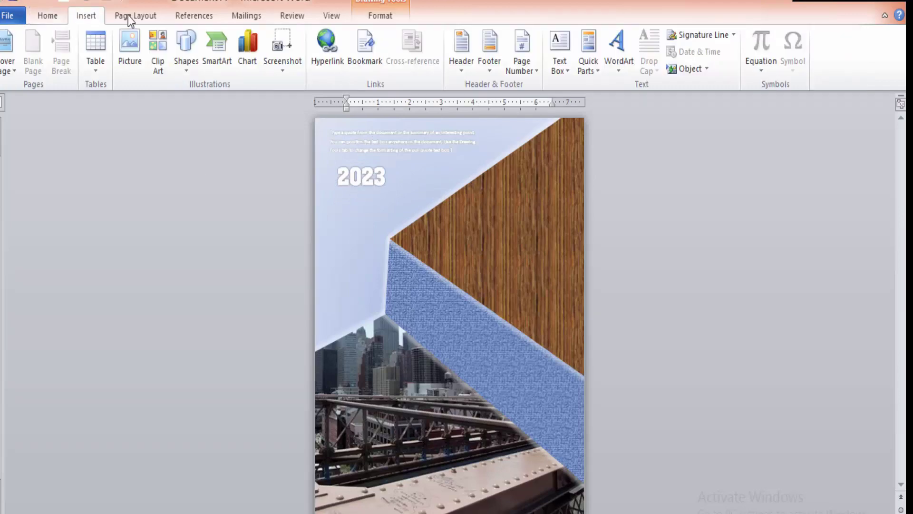
Step: Draw a tall rectangle on the left side of the page
click(190, 62)
click(227, 102)
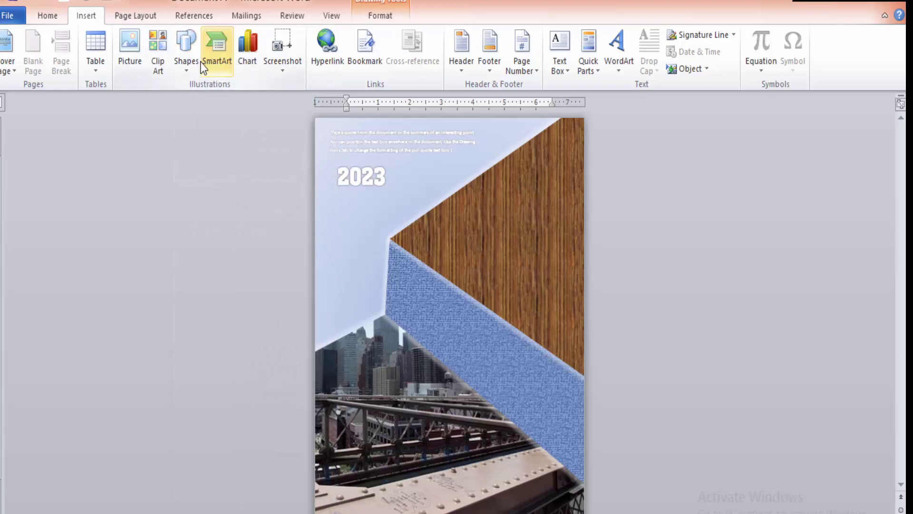
click(195, 64)
click(226, 101)
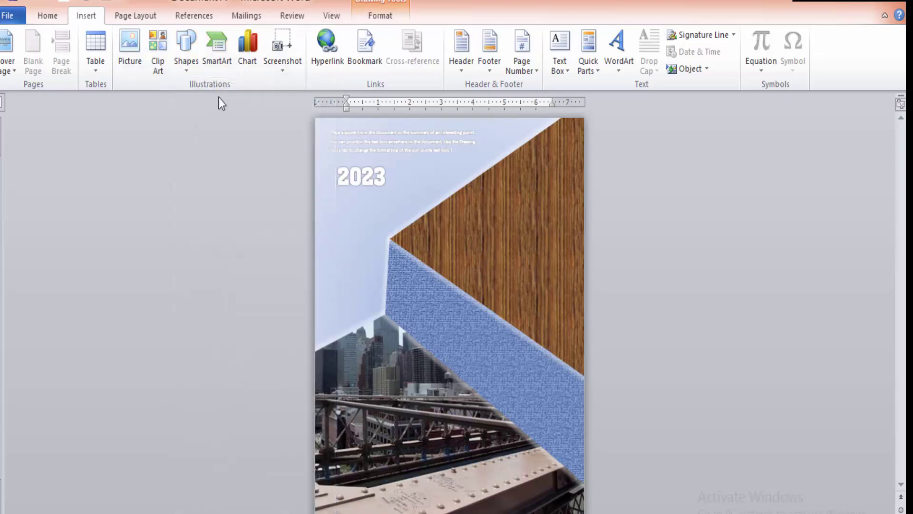
click(187, 66)
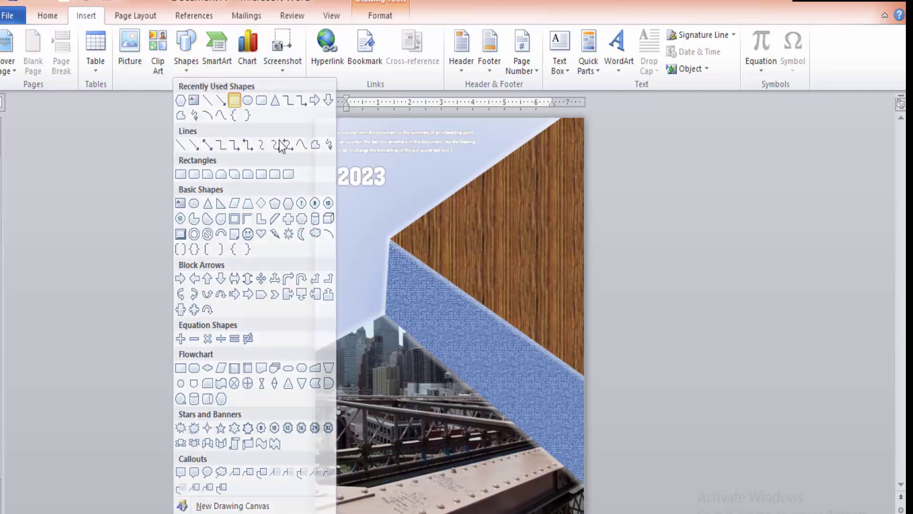
click(280, 142)
drag(327, 216, 357, 511)
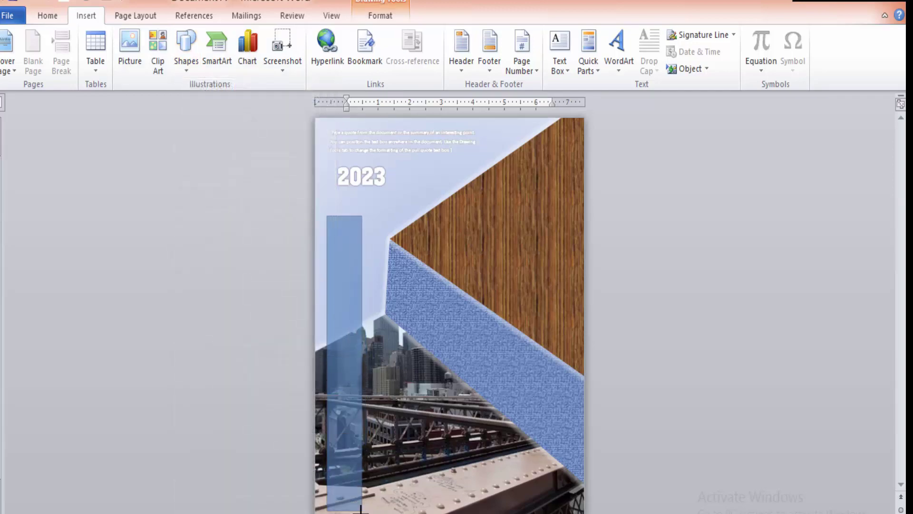
Step: Stretch the strip full-height on the left edge, make it black, and draw a thin middle bar
drag(349, 428, 319, 439)
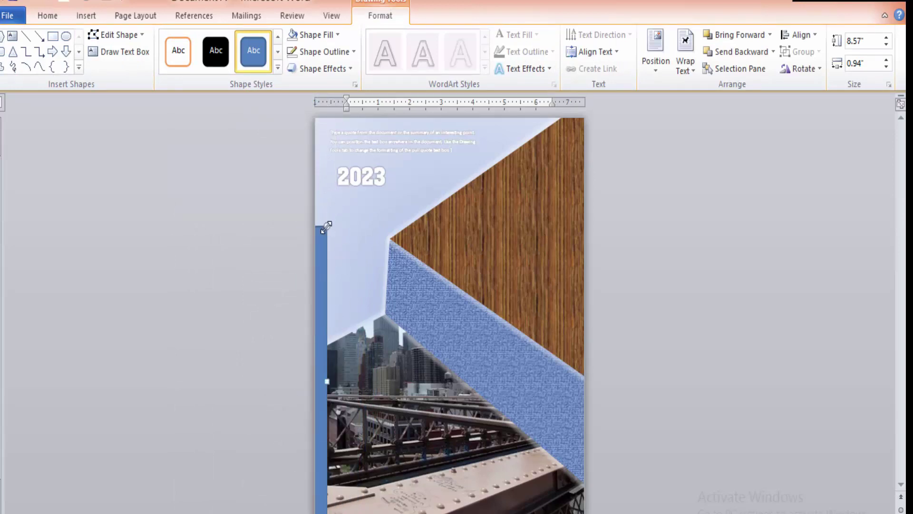
drag(327, 226, 326, 106)
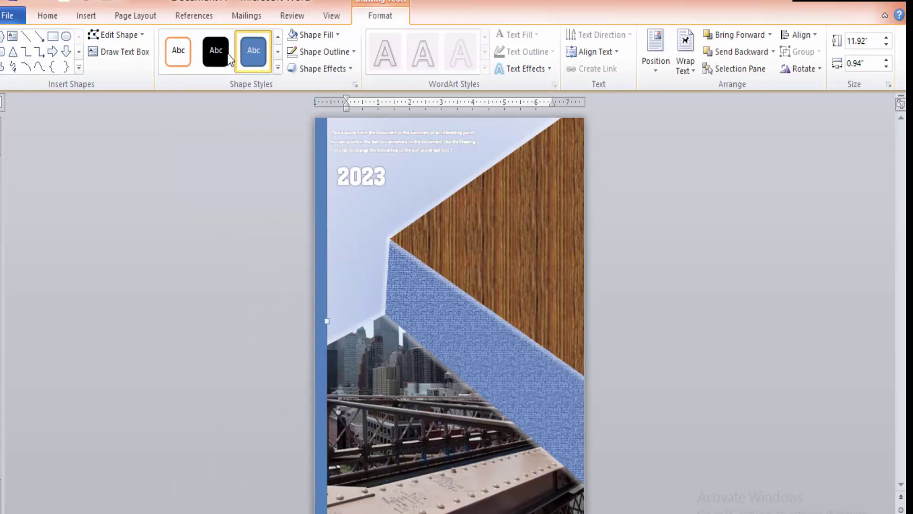
click(205, 40)
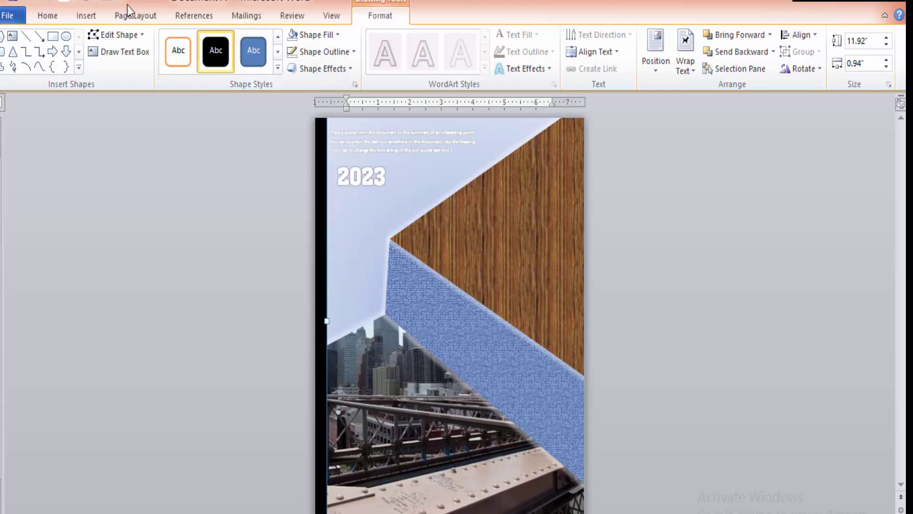
drag(353, 296, 687, 313)
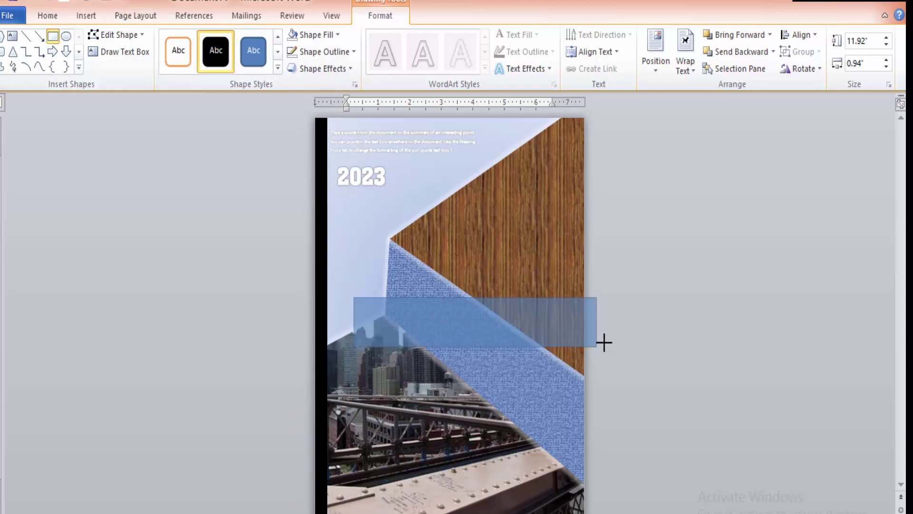